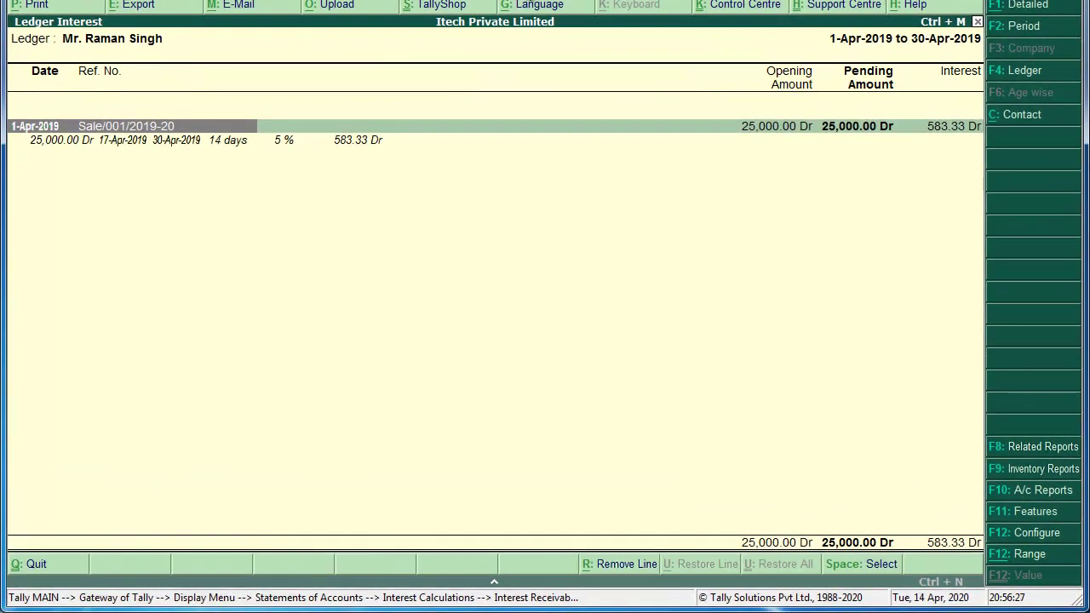
Close the ledger interest and Interest Receivable reports and return to the Gateway of Tally
{"action": "key", "text": "Escape"}
{"action": "key", "text": "Escape"}
{"action": "key", "text": "Escape"}
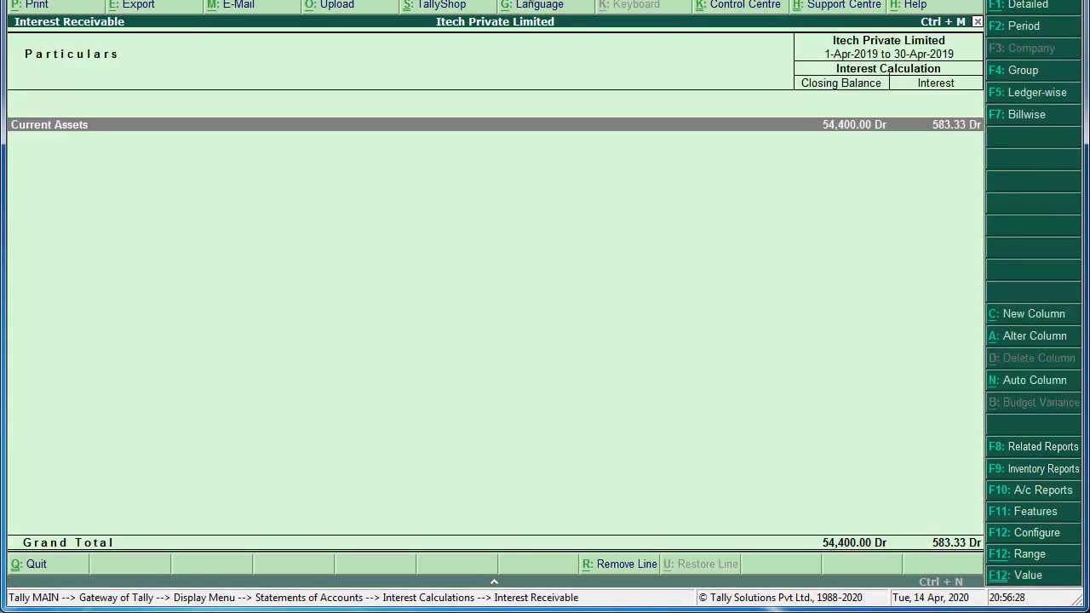
{"action": "key", "text": "Escape"}
{"action": "key", "text": "Escape"}
{"action": "key", "text": "Escape"}
{"action": "key", "text": "Escape"}
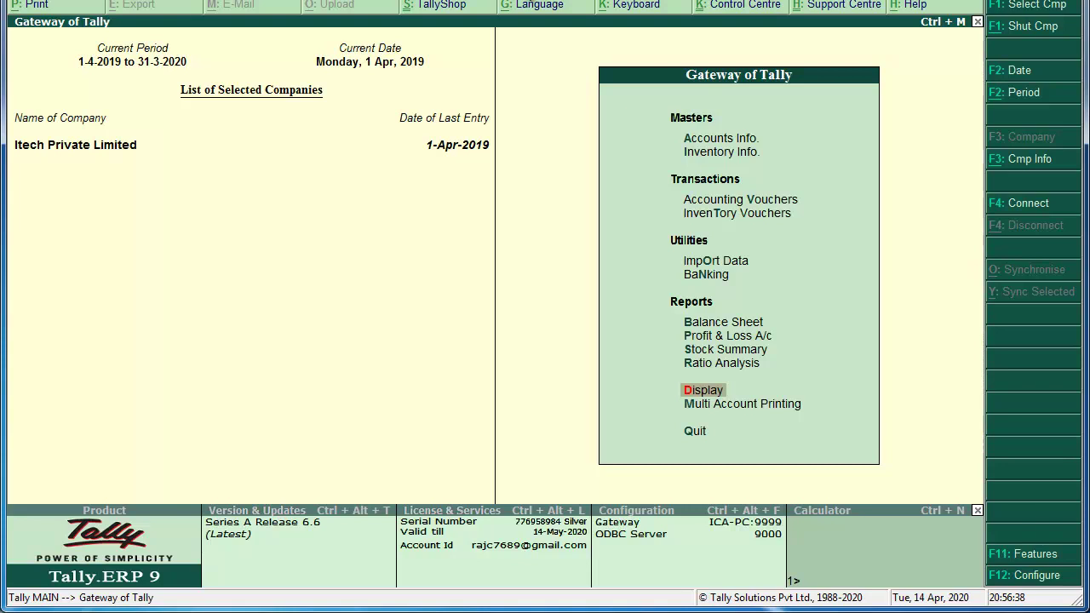
Open the Voucher Types masters under Accounts Info
{"action": "key", "text": "Up"}
{"action": "key", "text": "Up"}
{"action": "key", "text": "Up"}
{"action": "key", "text": "Up"}
{"action": "key", "text": "Up"}
{"action": "key", "text": "Up"}
{"action": "key", "text": "Up"}
{"action": "key", "text": "Up"}
{"action": "key", "text": "Up"}
{"action": "key", "text": "Up"}
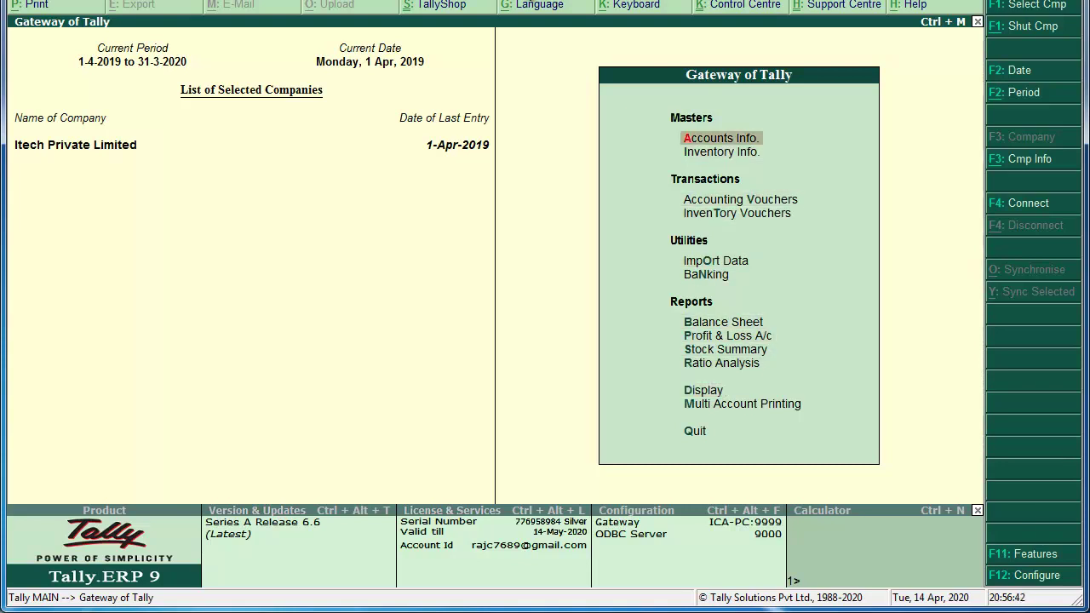
{"action": "key", "text": "Return"}
{"action": "key", "text": "Down"}
{"action": "key", "text": "Down"}
{"action": "key", "text": "Down"}
{"action": "key", "text": "Up"}
{"action": "key", "text": "Return"}
Open the Debit Note voucher type for alteration
{"action": "key", "text": "Down"}
{"action": "key", "text": "Down"}
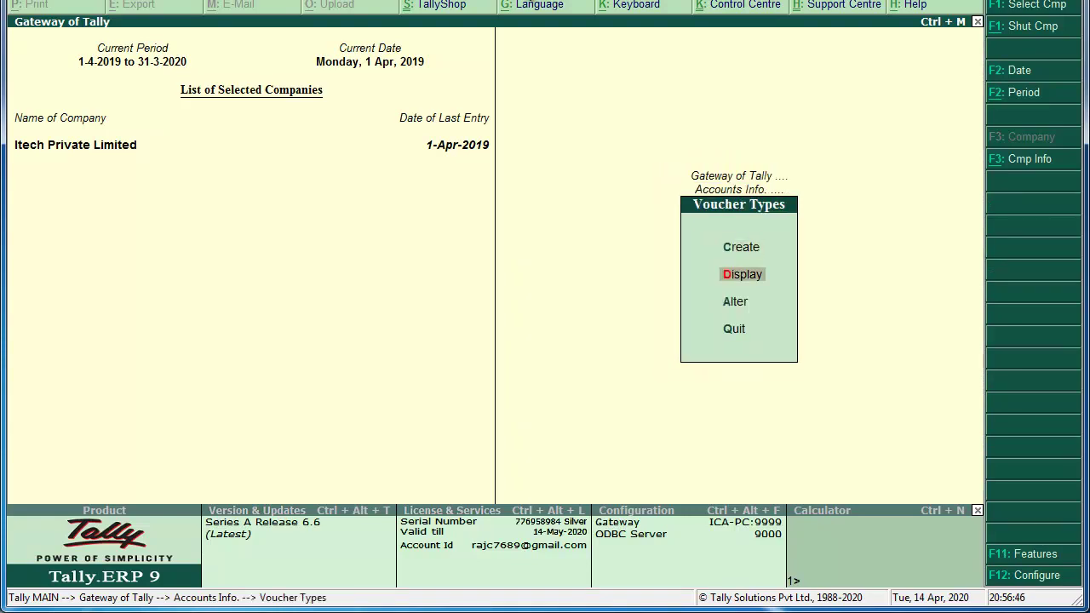
{"action": "key", "text": "Return"}
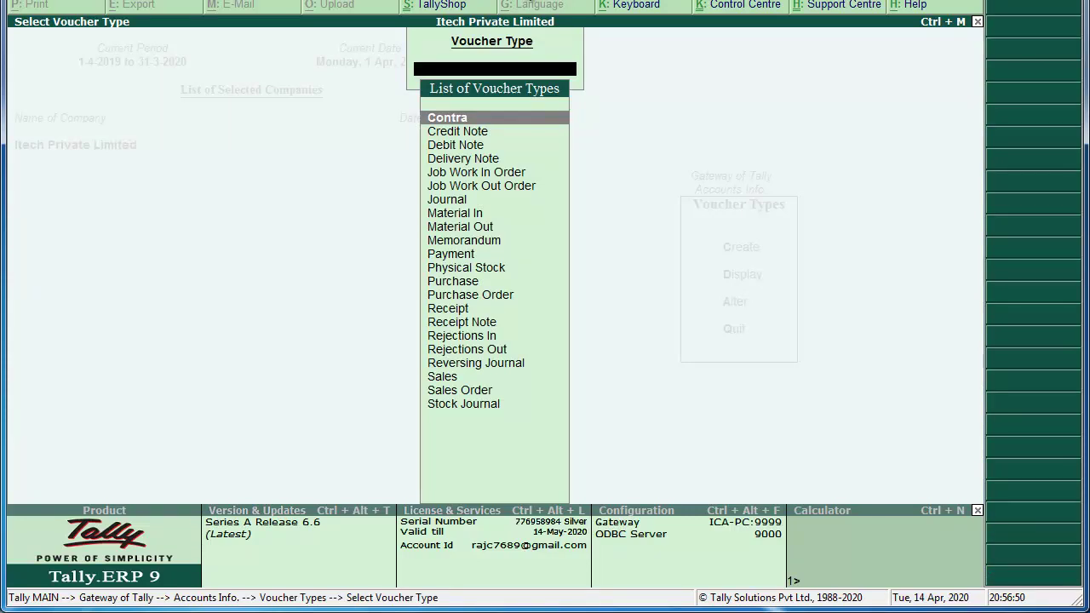
{"action": "key", "text": "Down"}
{"action": "key", "text": "Down"}
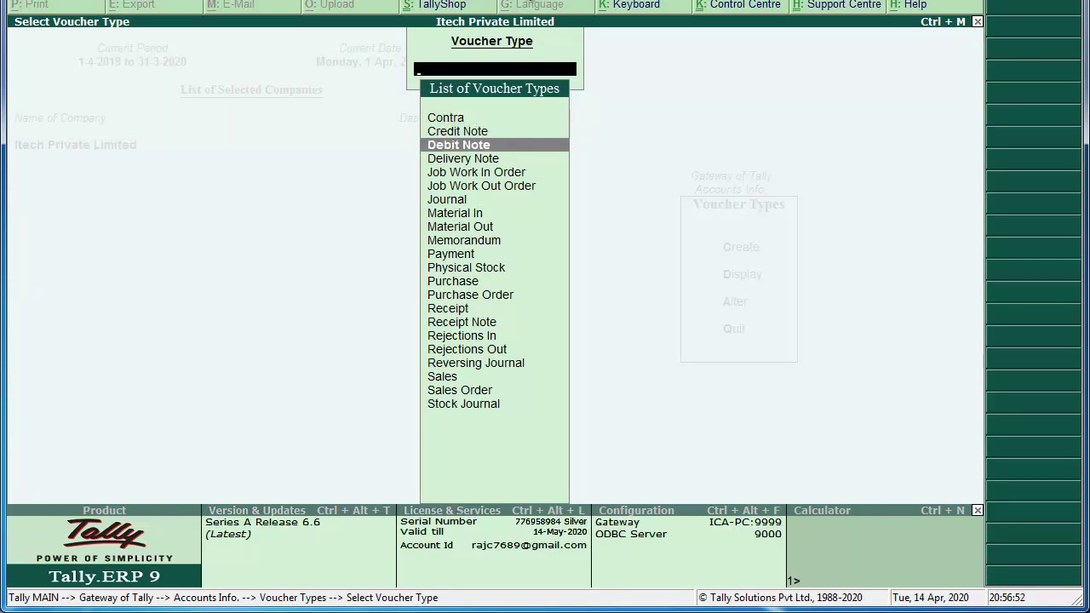
{"action": "key", "text": "Return"}
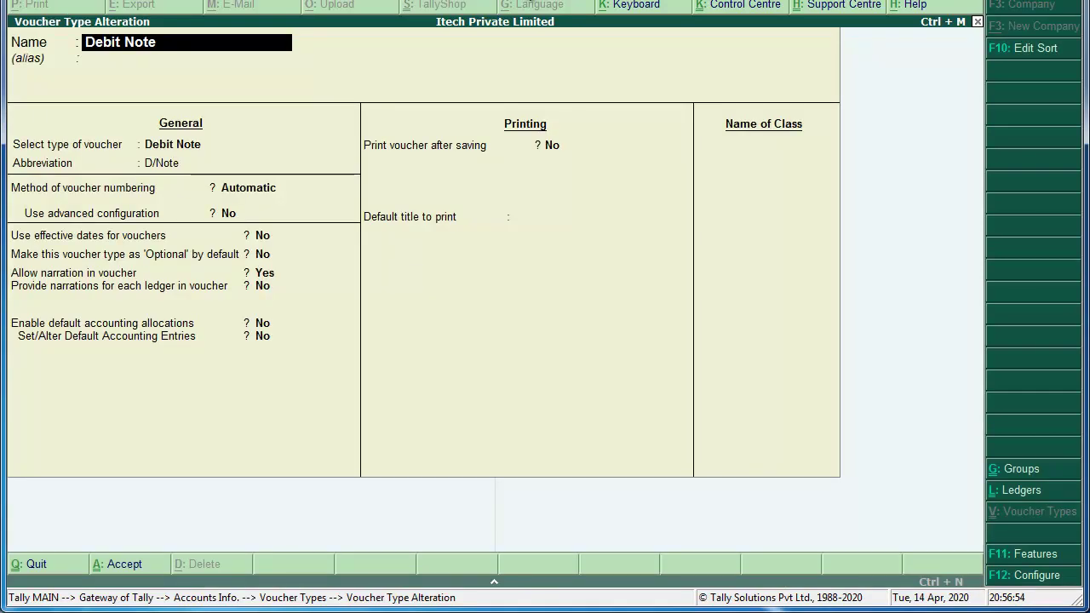
Add a class named Interest Calculation to the Debit Note voucher type, keeping its general and printing settings
{"action": "key", "text": "Return"}
{"action": "key", "text": "Return"}
{"action": "key", "text": "Return"}
{"action": "key", "text": "Return"}
{"action": "key", "text": "Return"}
{"action": "key", "text": "Return"}
{"action": "key", "text": "Return"}
{"action": "key", "text": "Return"}
{"action": "key", "text": "Return"}
{"action": "key", "text": "Return"}
{"action": "key", "text": "Return"}
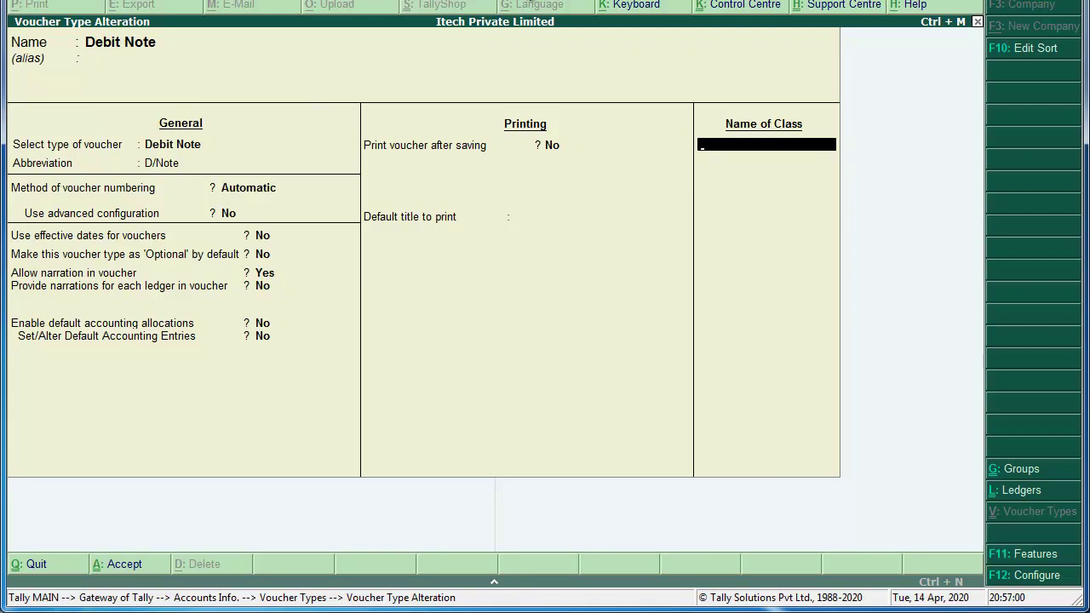
{"action": "type", "text": "Interest Calculation"}
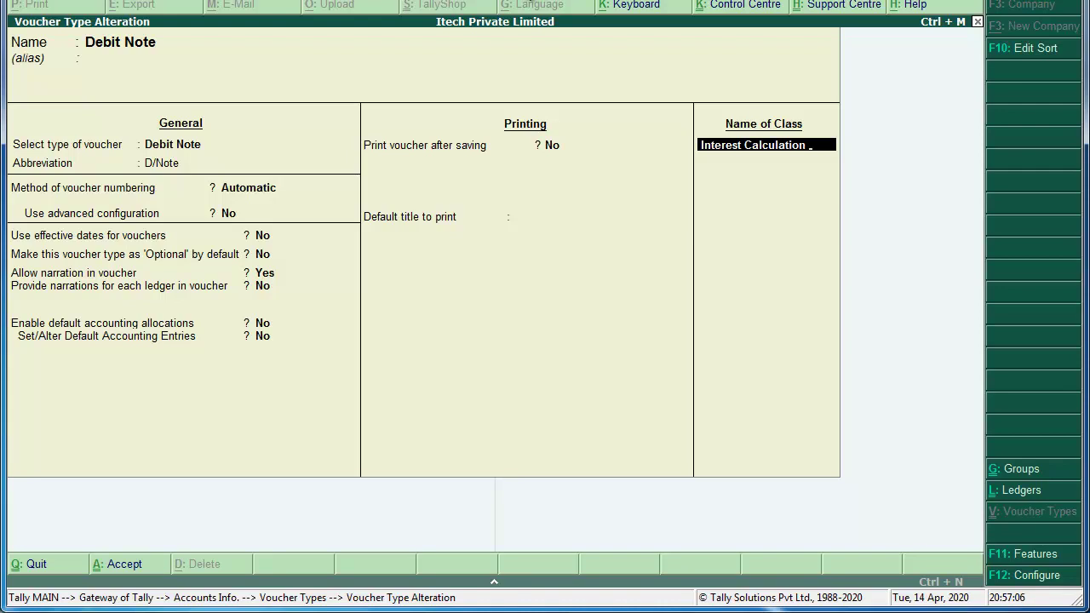
{"action": "key", "text": "Return"}
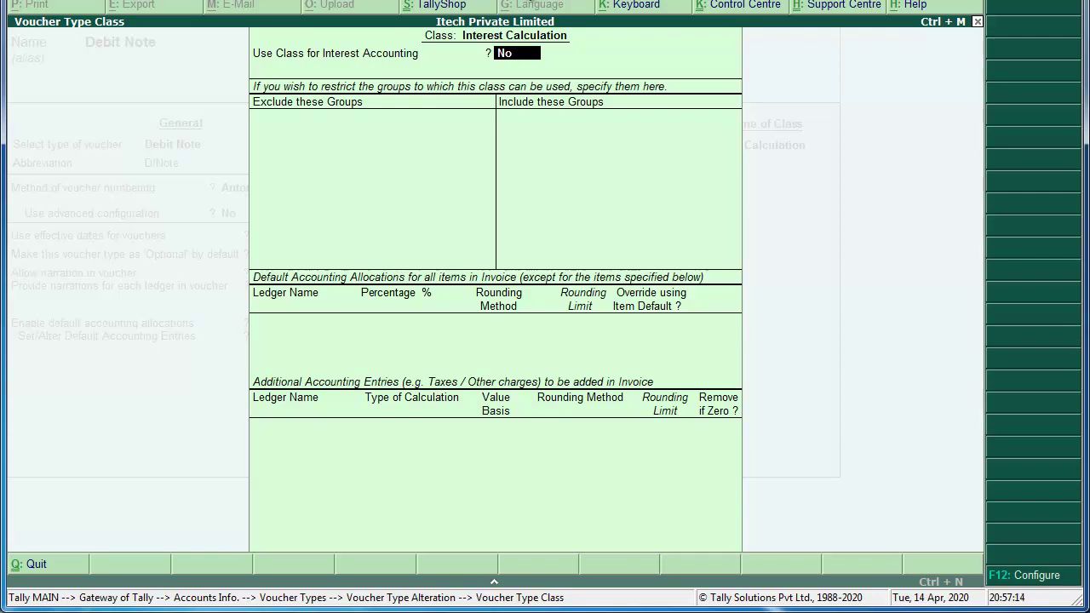
Enable the Interest Calculation class for interest accounting without compound interest, save the voucher type and return to the Gateway of Tally
{"action": "key", "text": "y"}
{"action": "key", "text": "Return"}
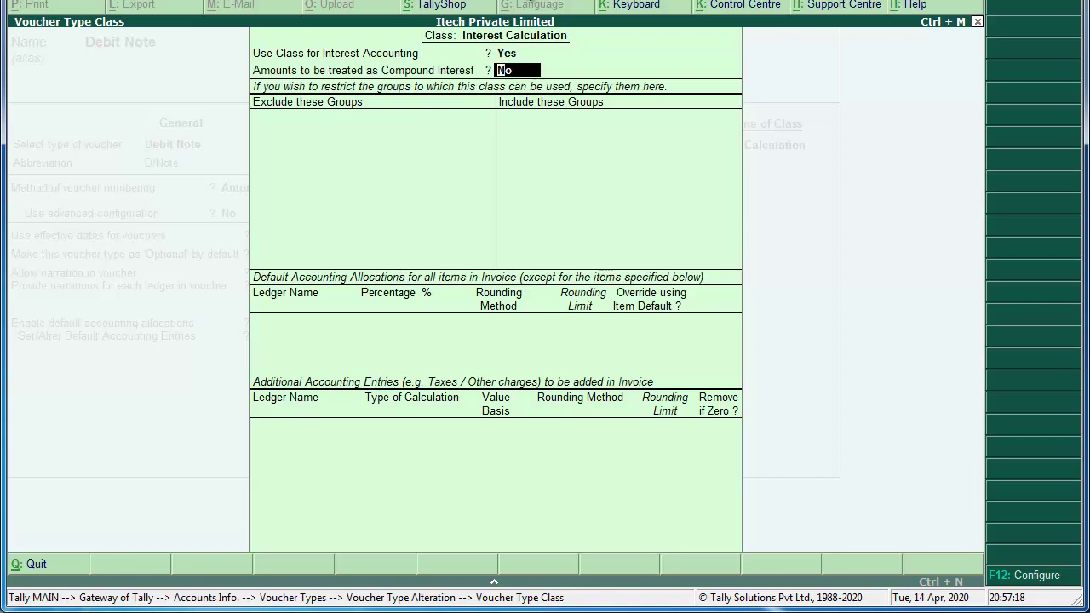
{"action": "key", "text": "ctrl+a"}
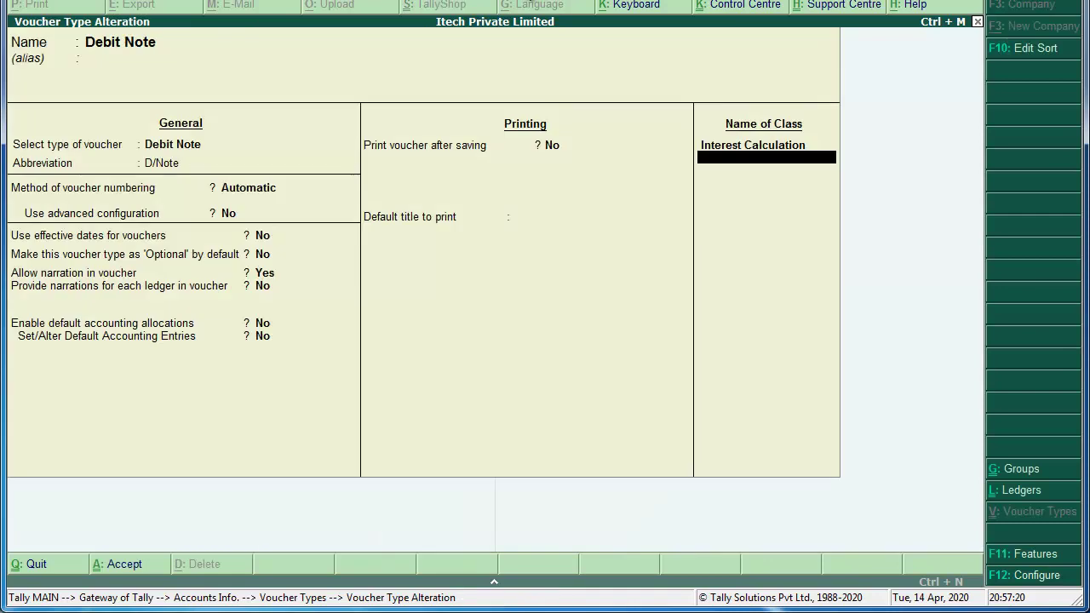
{"action": "key", "text": "Return"}
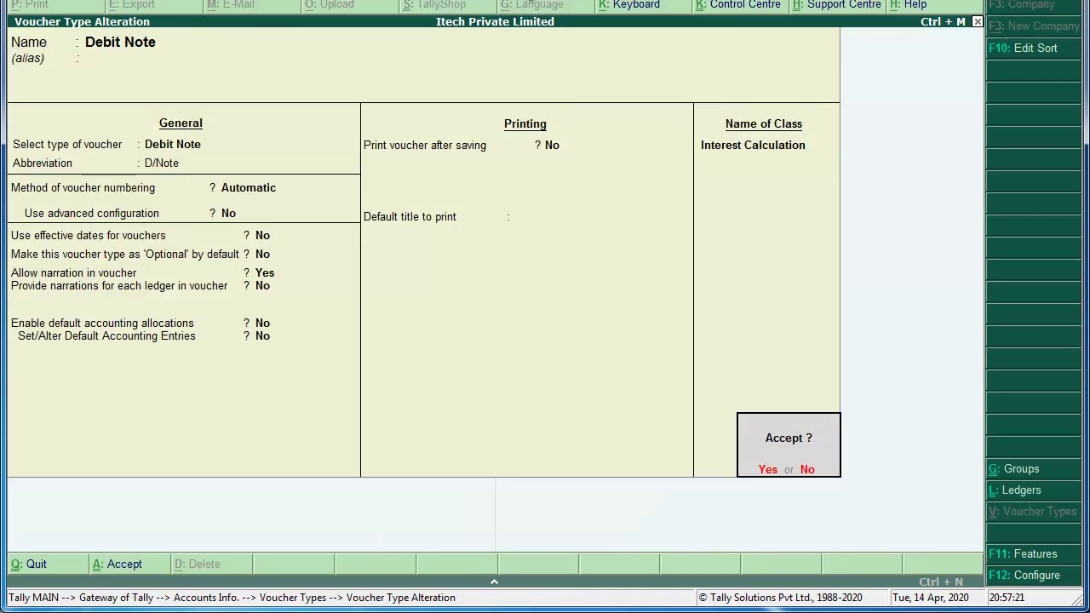
{"action": "key", "text": "Return"}
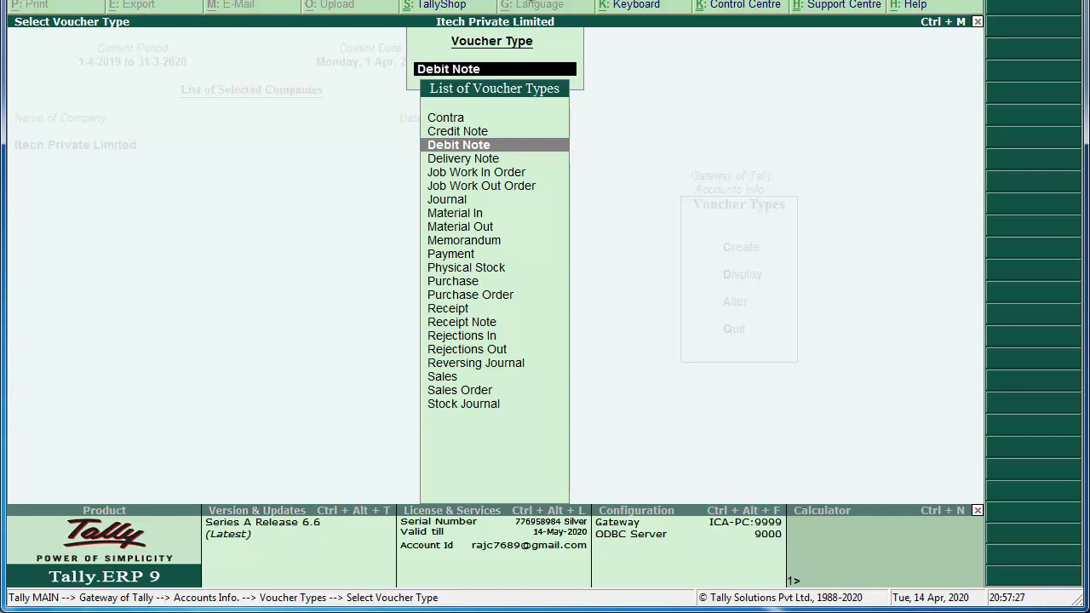
{"action": "key", "text": "Escape"}
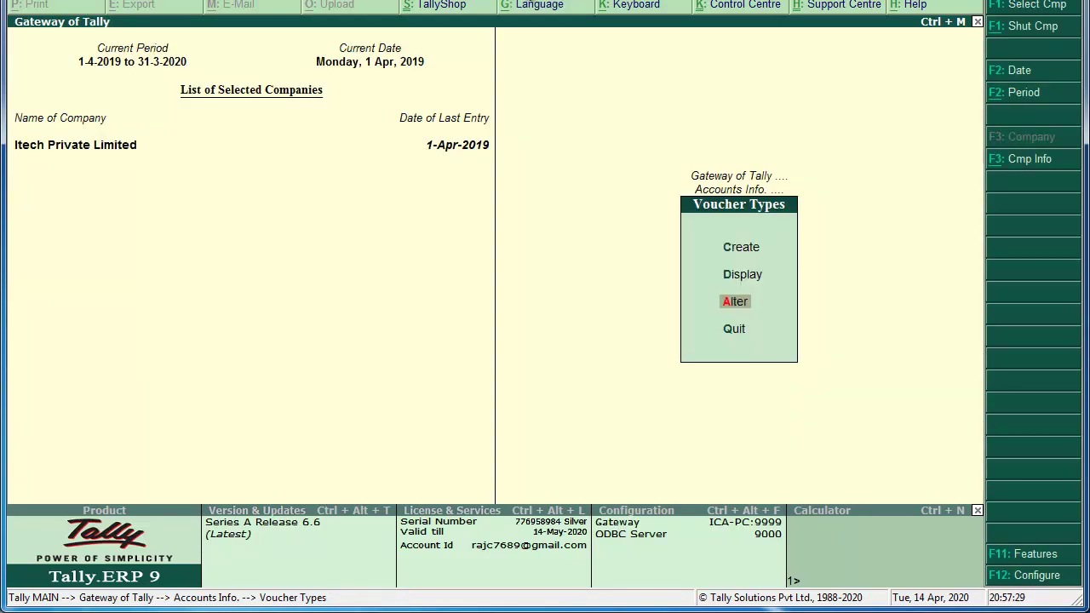
{"action": "key", "text": "Escape"}
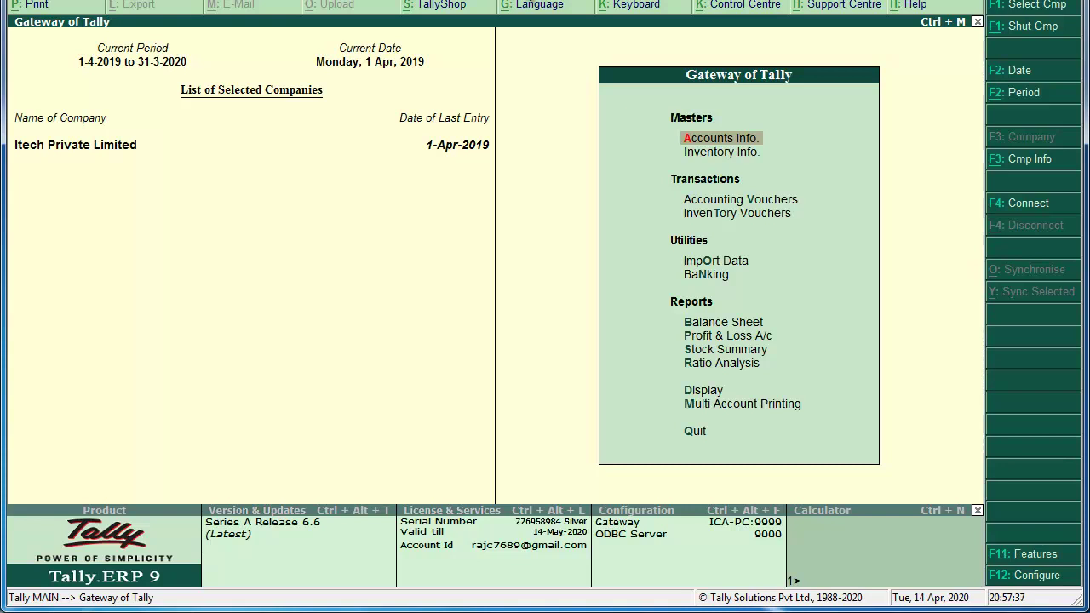
Check in the company's accounting features whether debit and credit notes are enabled and recorded in invoice mode
{"action": "key", "text": "F11"}
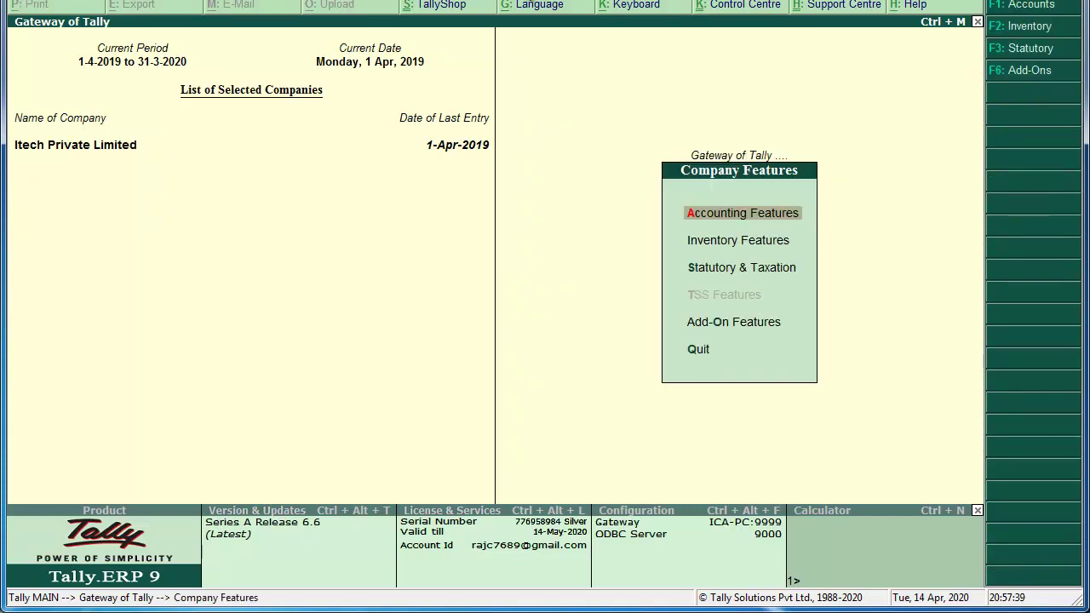
{"action": "key", "text": "Return"}
{"action": "key", "text": "Return"}
{"action": "key", "text": "Return"}
{"action": "key", "text": "Return"}
{"action": "key", "text": "Return"}
{"action": "key", "text": "Return"}
{"action": "key", "text": "Return"}
{"action": "key", "text": "Return"}
{"action": "key", "text": "Return"}
{"action": "key", "text": "Return"}
{"action": "key", "text": "Return"}
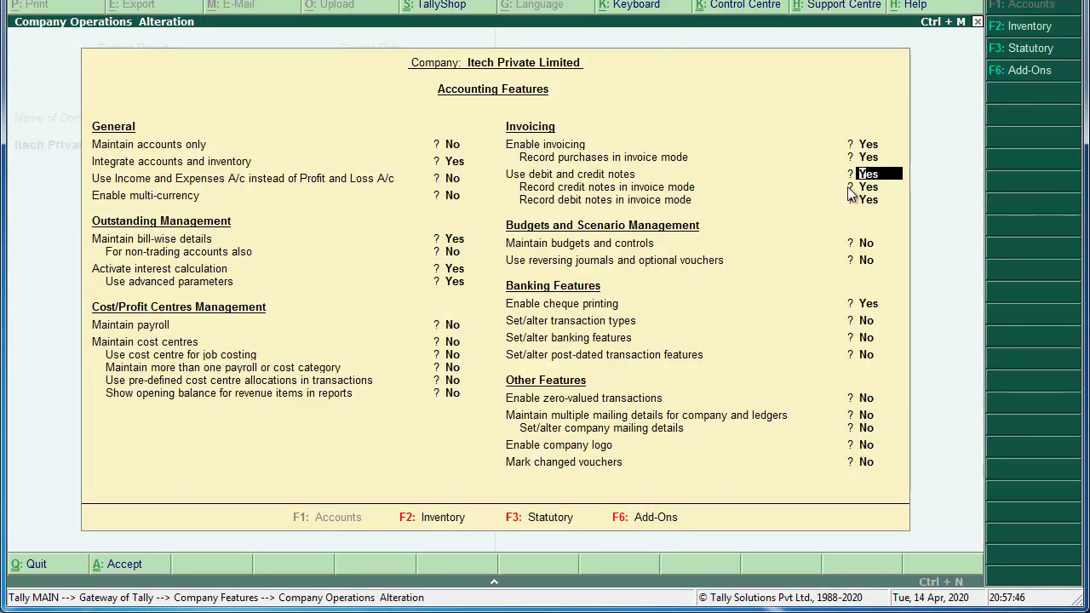
{"action": "key", "text": "Return"}
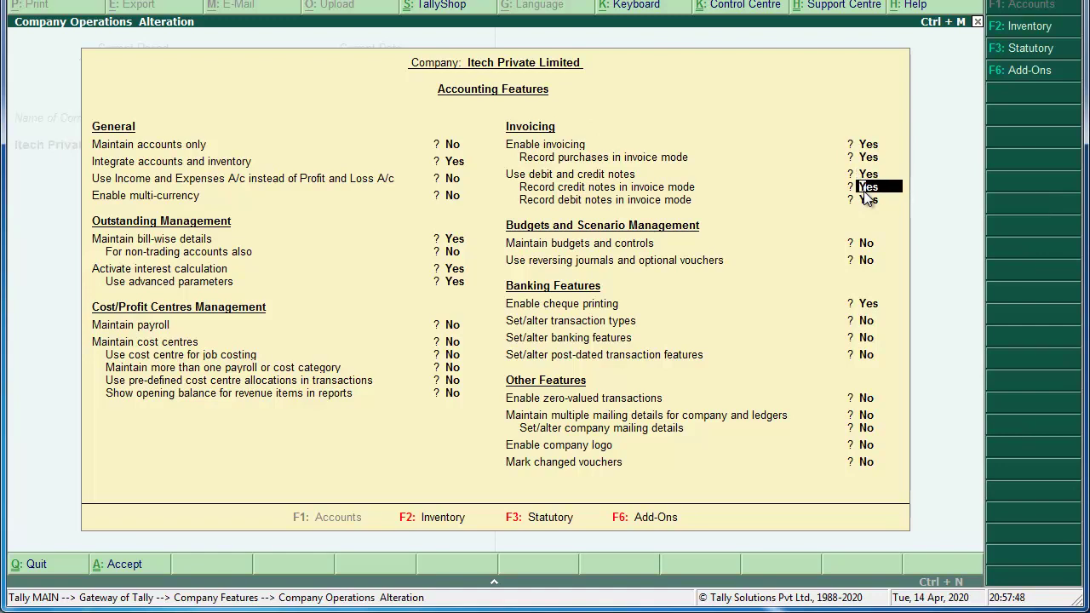
{"action": "key", "text": "Return"}
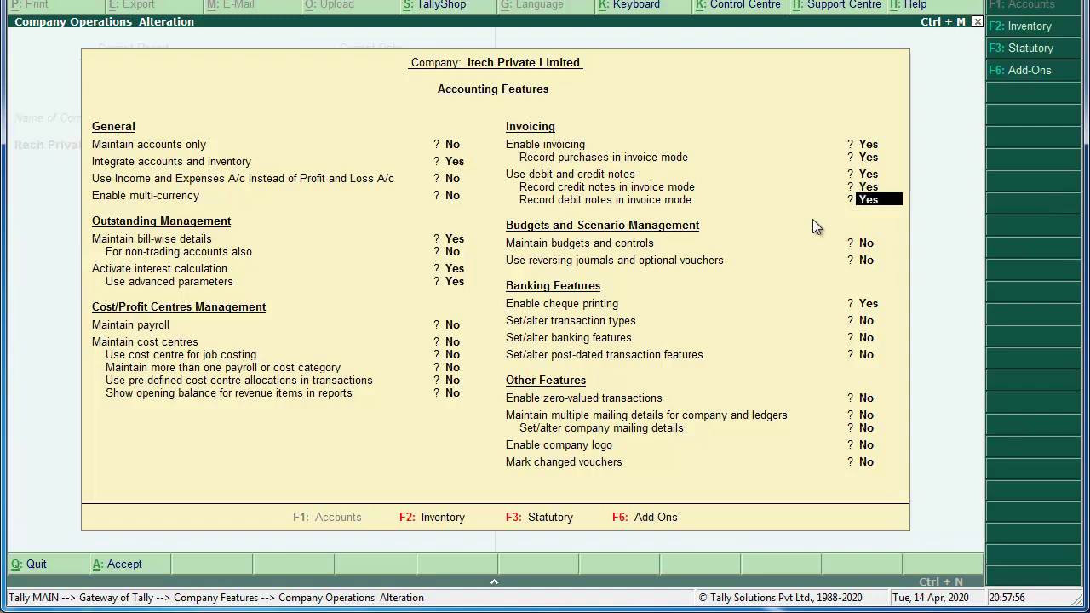
Accept the remaining accounting features as they are and return to the Gateway of Tally
{"action": "key", "text": "Return"}
{"action": "key", "text": "Return"}
{"action": "key", "text": "Return"}
{"action": "key", "text": "Return"}
{"action": "key", "text": "Return"}
{"action": "key", "text": "Return"}
{"action": "key", "text": "Return"}
{"action": "key", "text": "Return"}
{"action": "key", "text": "Return"}
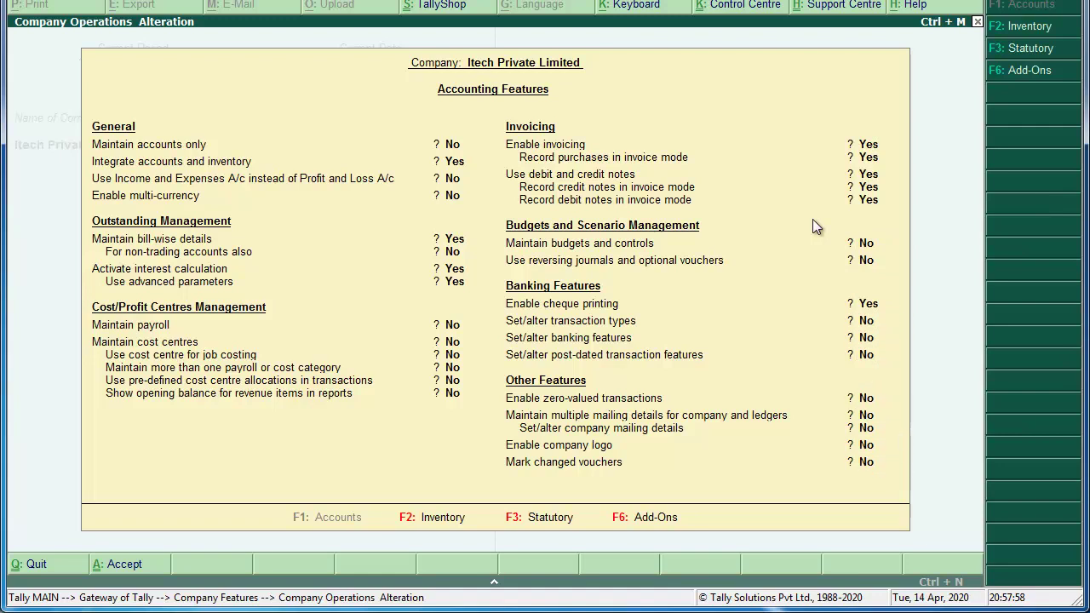
{"action": "key", "text": "Return"}
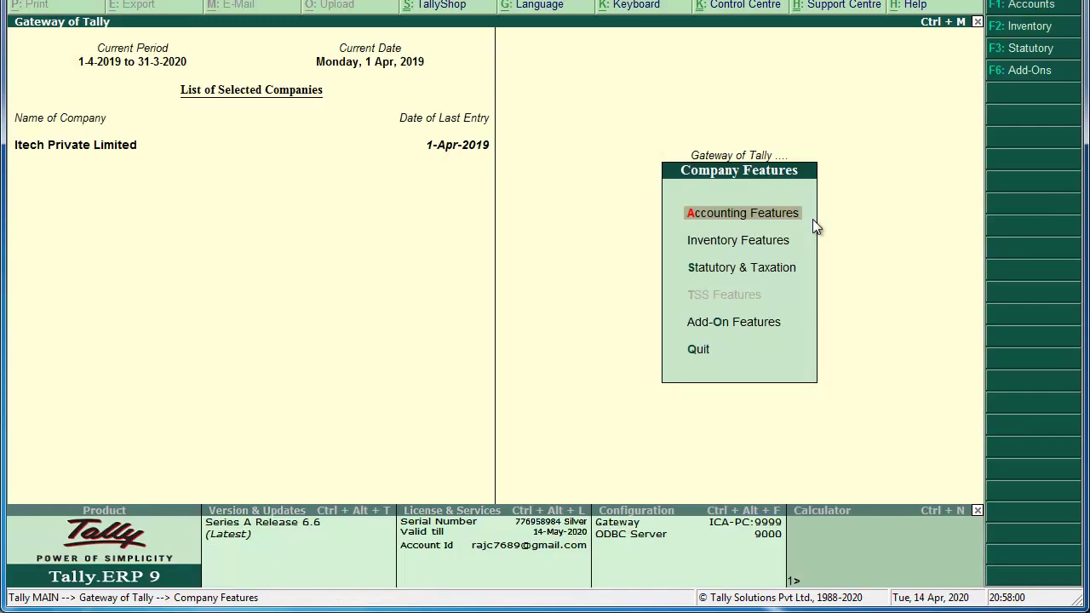
{"action": "key", "text": "Escape"}
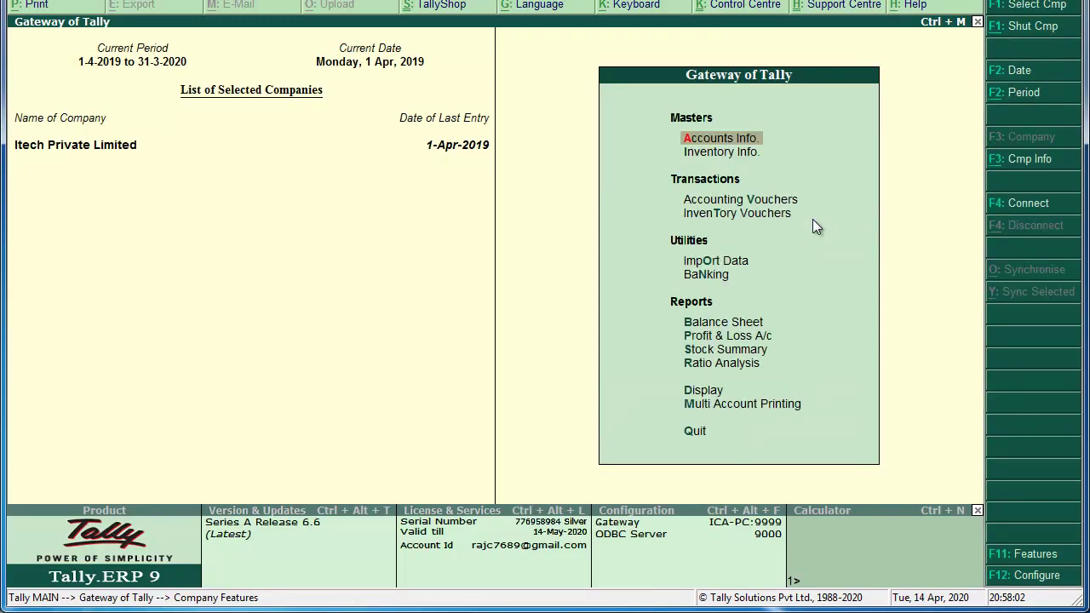
Start a Debit Note accounting voucher using the Interest Calculation class
{"action": "key", "text": "Down"}
{"action": "key", "text": "Down"}
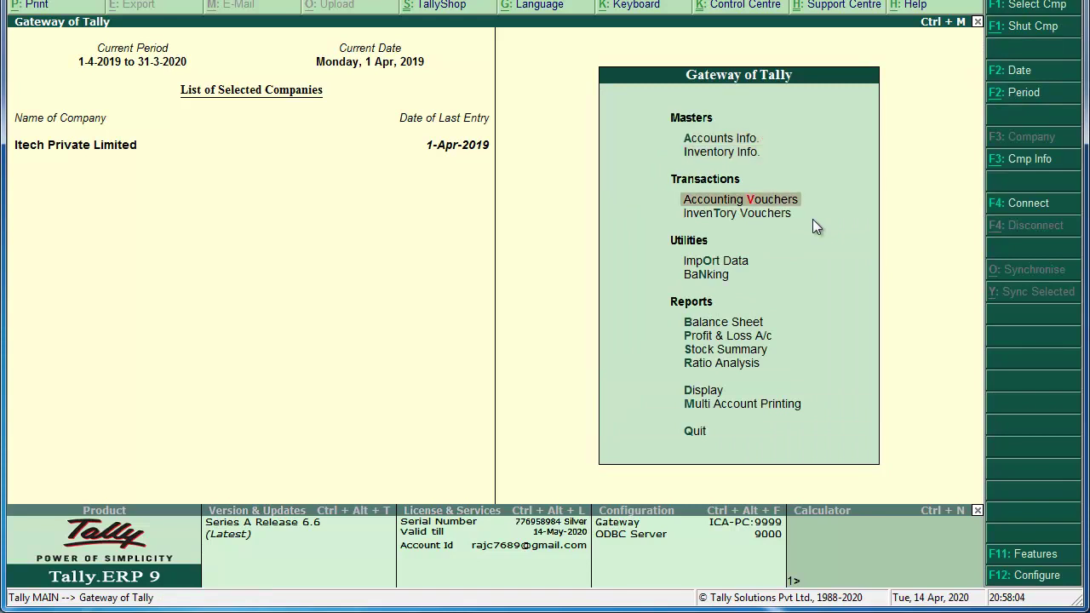
{"action": "key", "text": "Return"}
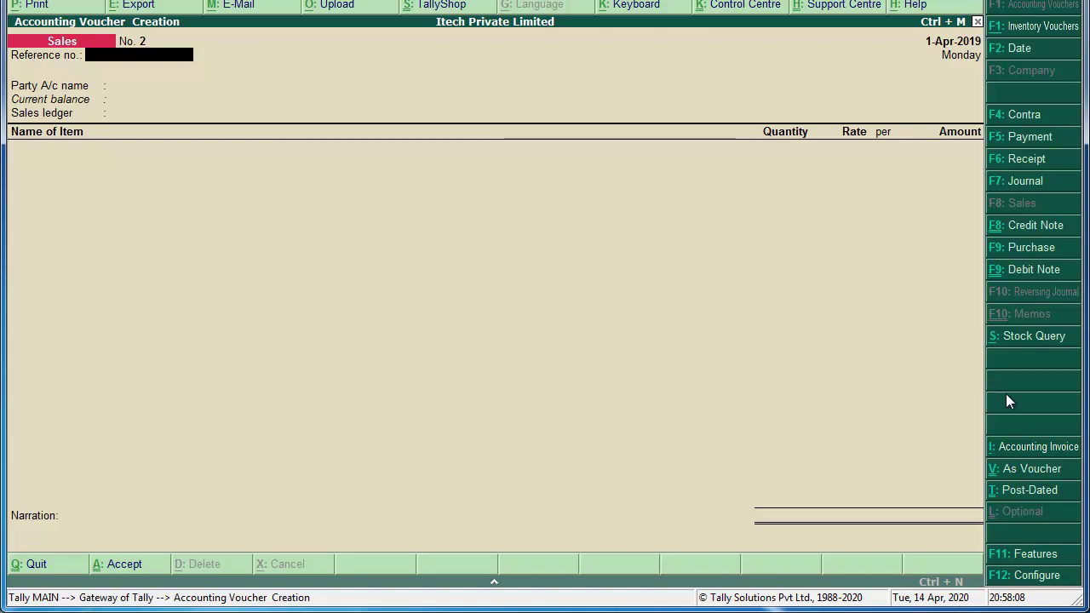
{"action": "left_click", "coordinate": [1012, 274]}
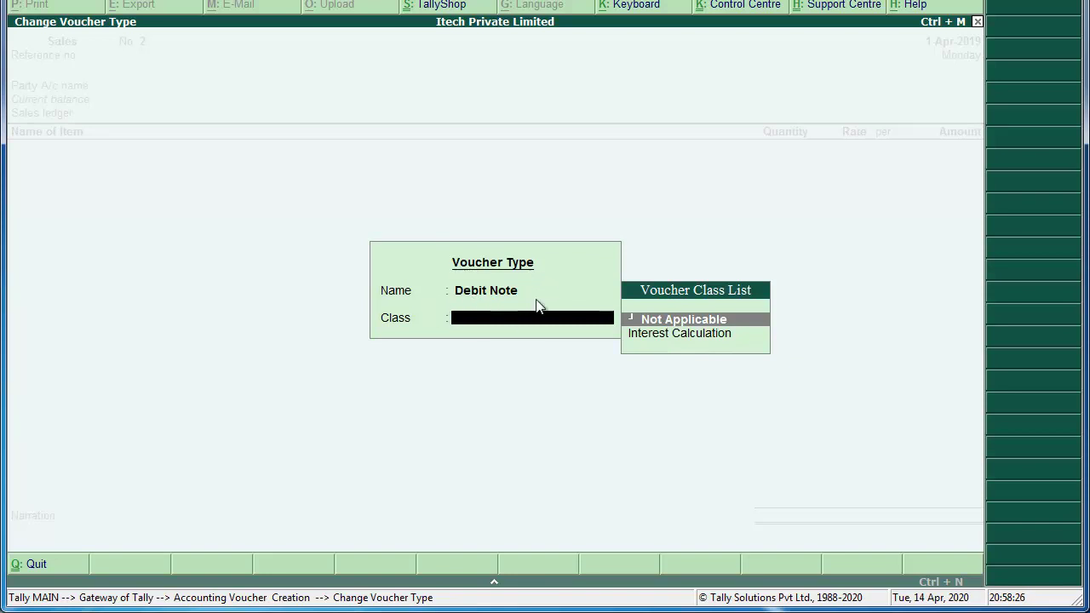
{"action": "left_click", "coordinate": [667, 335]}
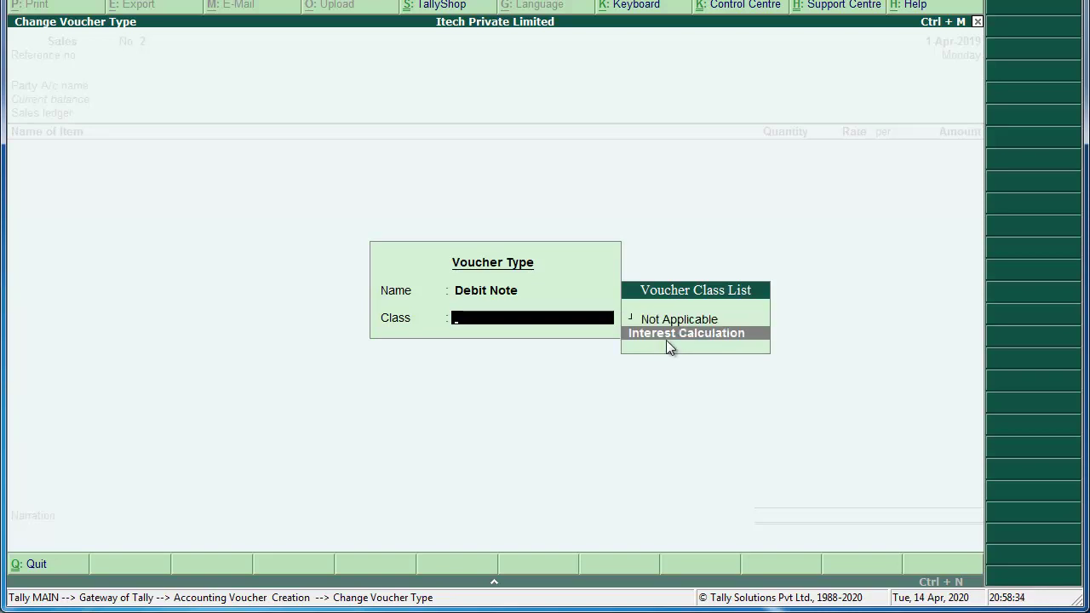
{"action": "key", "text": "Return"}
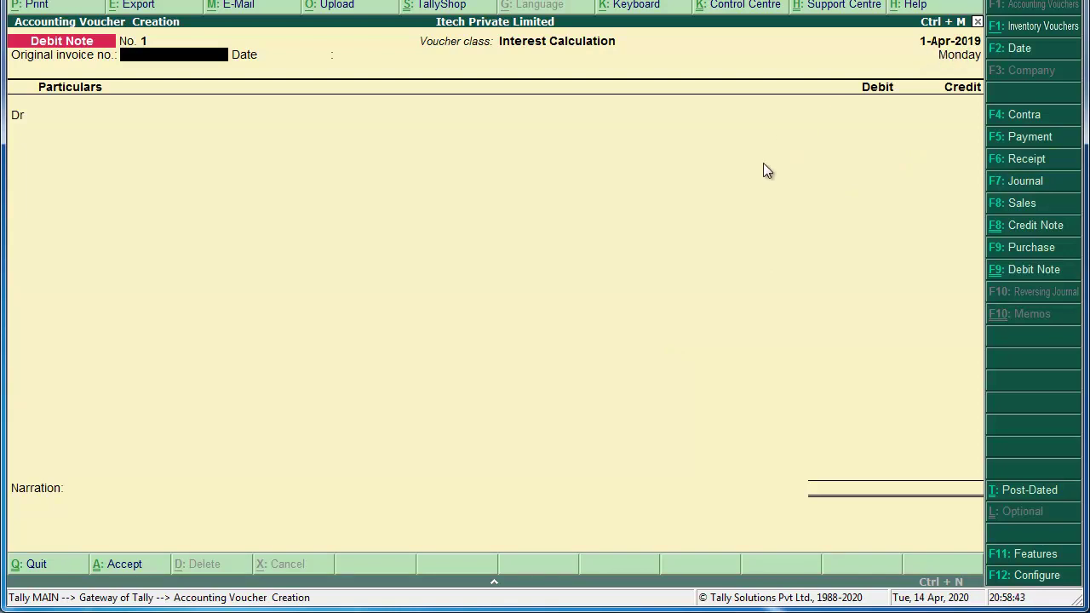
Date the debit note 30-4-2019 and enter Int/001 as the original invoice number, keeping 30-Apr-2019 as its date
{"action": "key", "text": "F2"}
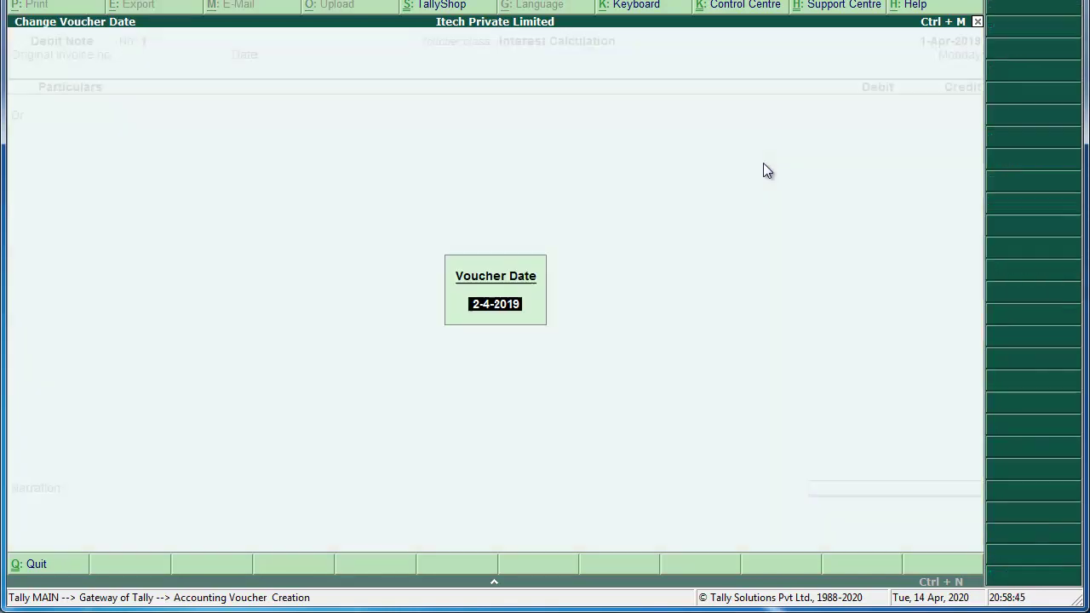
{"action": "type", "text": "30-4"}
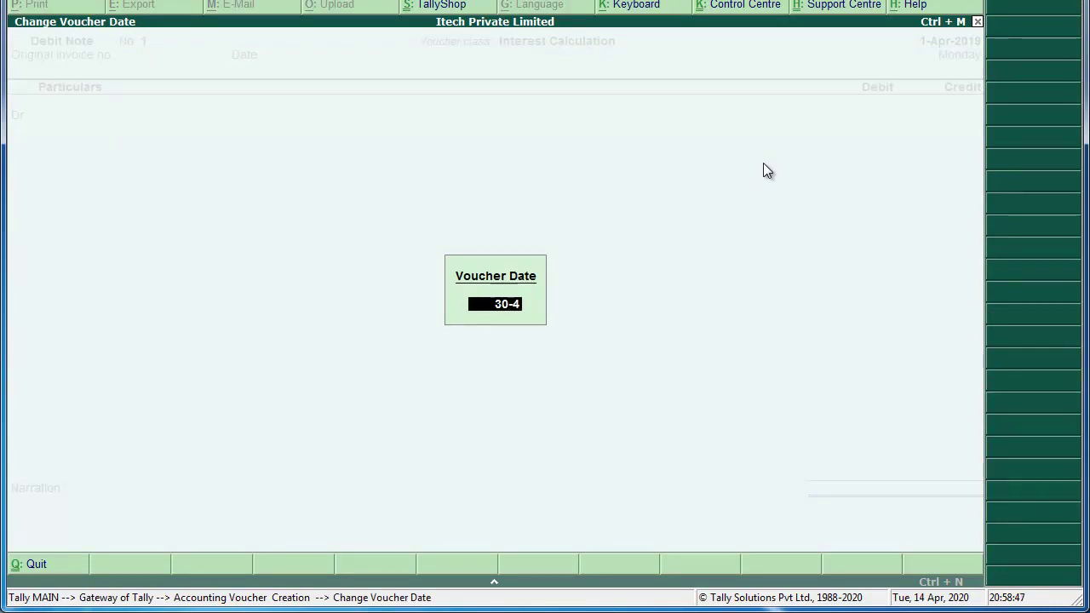
{"action": "key", "text": "Return"}
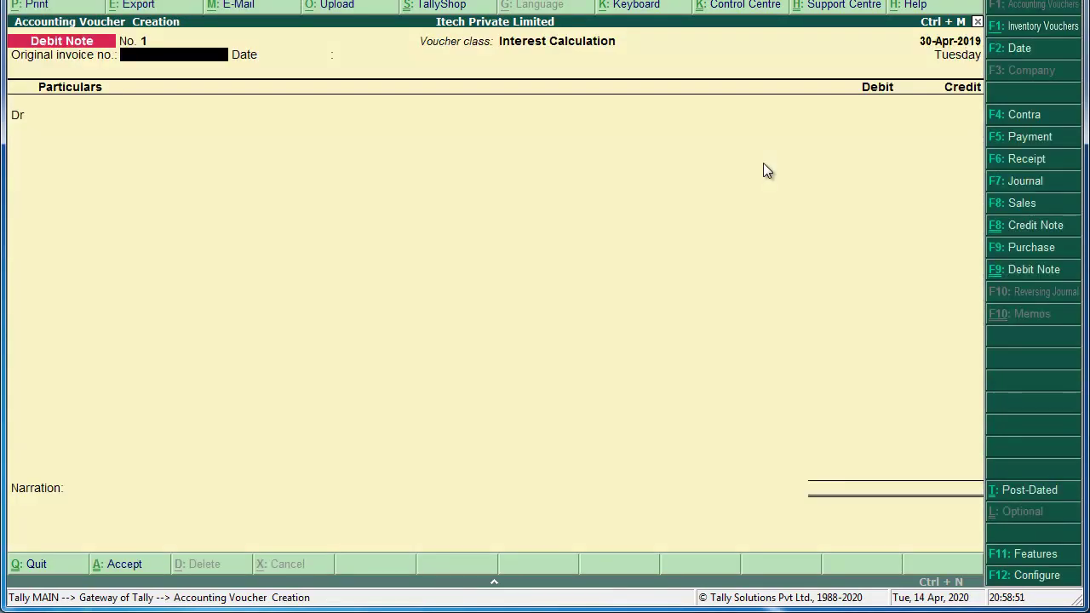
{"action": "type", "text": "Int/001"}
{"action": "key", "text": "Return"}
{"action": "key", "text": "Return"}
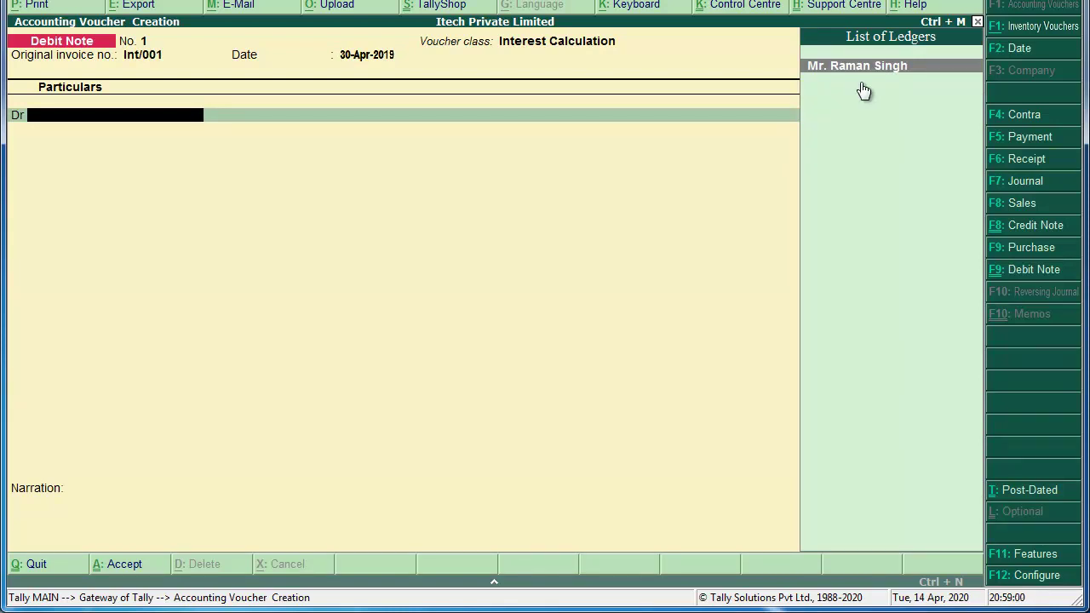
Debit the customer's ledger with the interest on bill Sale/001/2019-20 and accept the buyer's details with West Bengal as the state
{"action": "key", "text": "Return"}
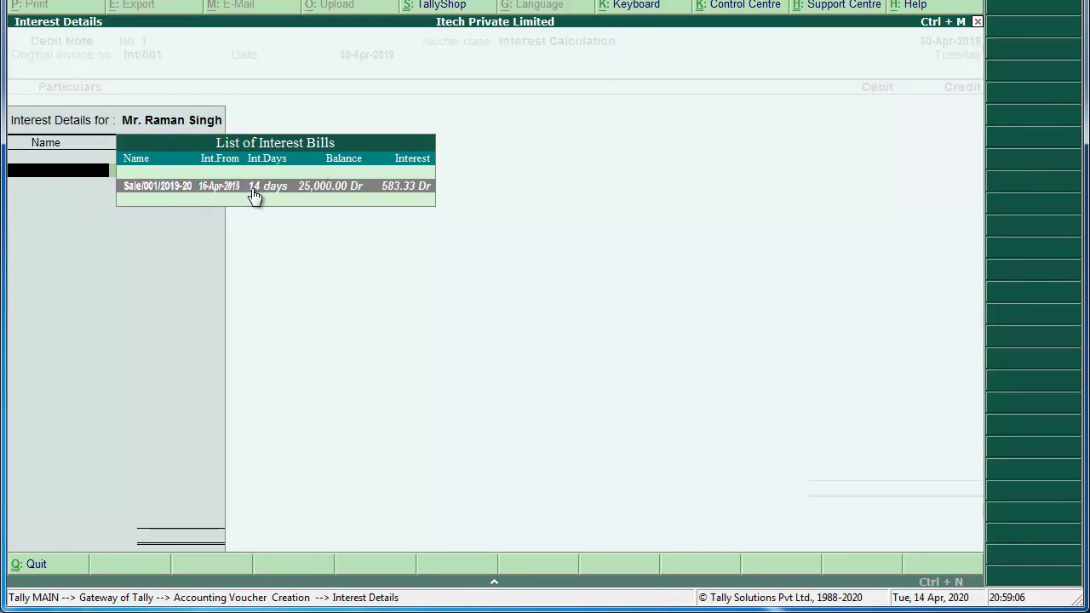
{"action": "left_click", "coordinate": [419, 195]}
{"action": "left_click", "coordinate": [418, 199]}
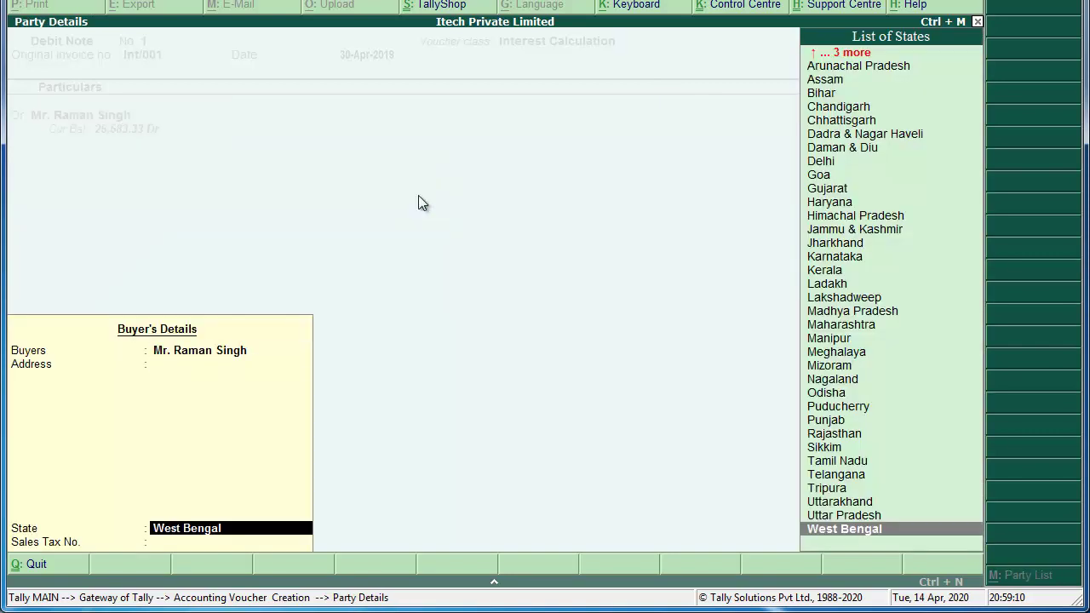
{"action": "key", "text": "Return"}
{"action": "key", "text": "Return"}
{"action": "key", "text": "Return"}
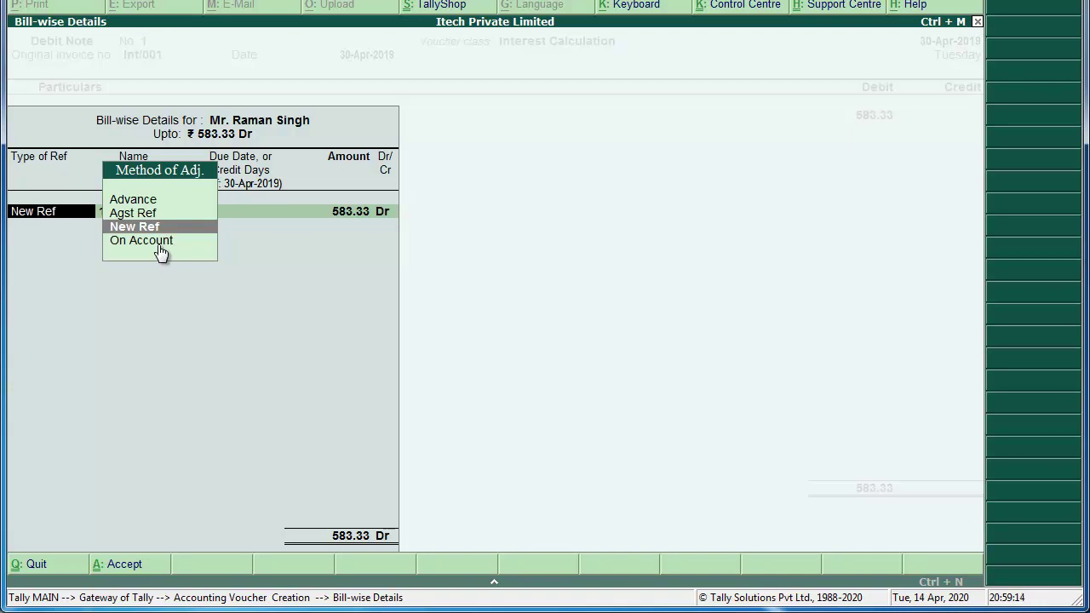
Allocate the debited interest as an Agst Ref adjustment to the customer's pending bill Sale/001/2019-20
{"action": "key", "text": "Up"}
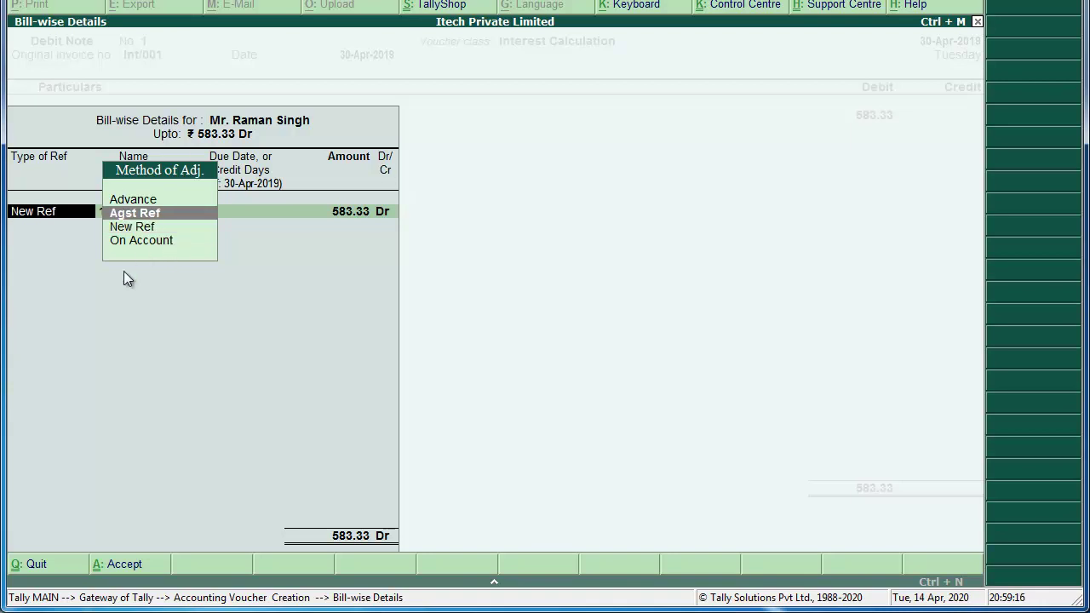
{"action": "key", "text": "Return"}
{"action": "key", "text": "Down"}
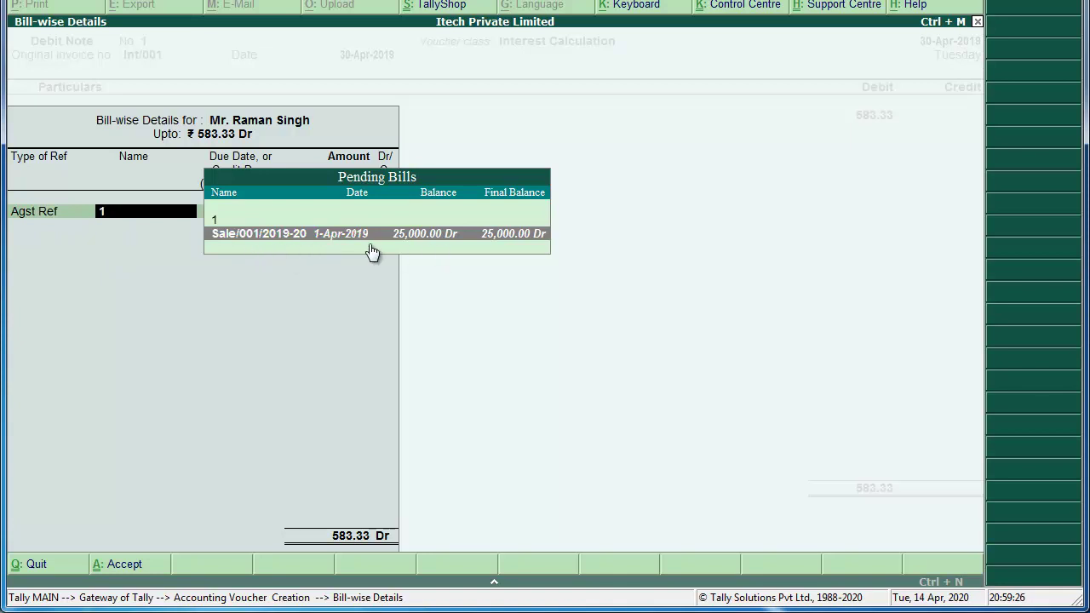
{"action": "key", "text": "Return"}
{"action": "key", "text": "Return"}
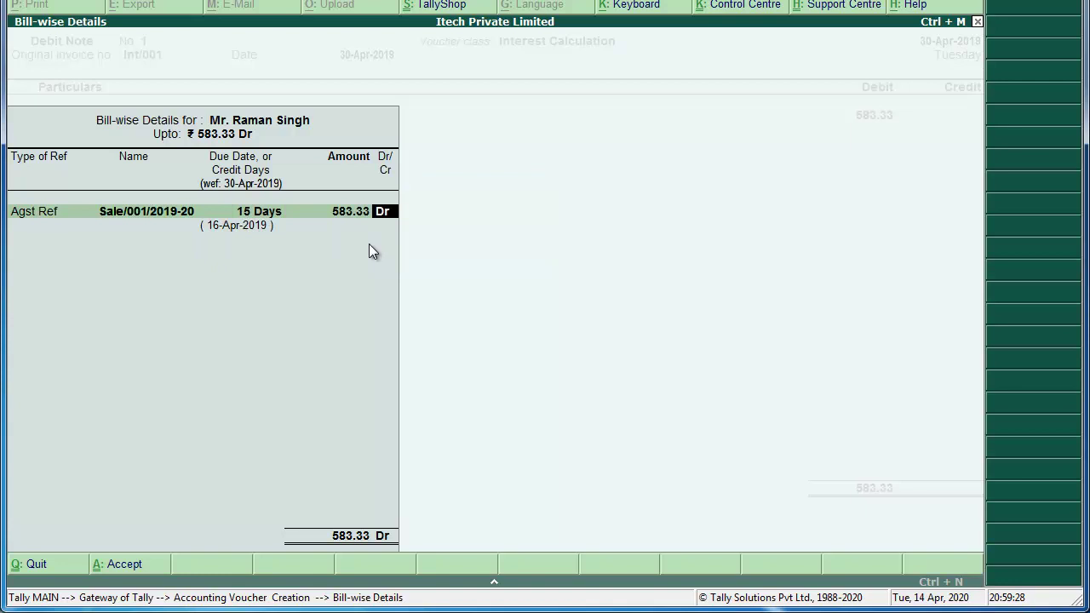
{"action": "key", "text": "Return"}
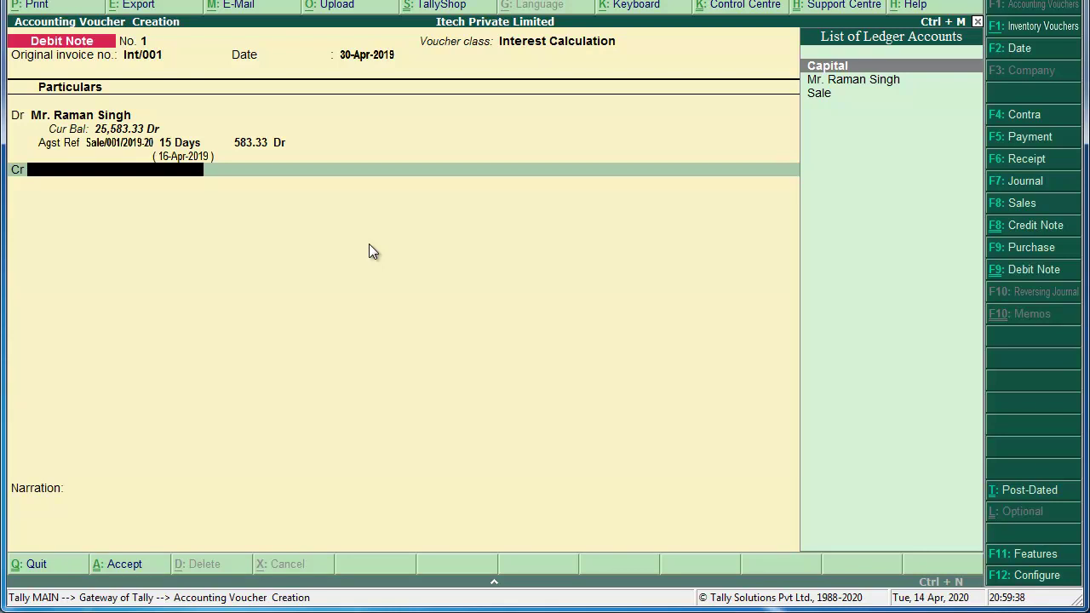
Create an Interest From Debtor ledger under Indirect Incomes with its other settings unchanged, and credit the full interest to it
{"action": "key", "text": "alt+c"}
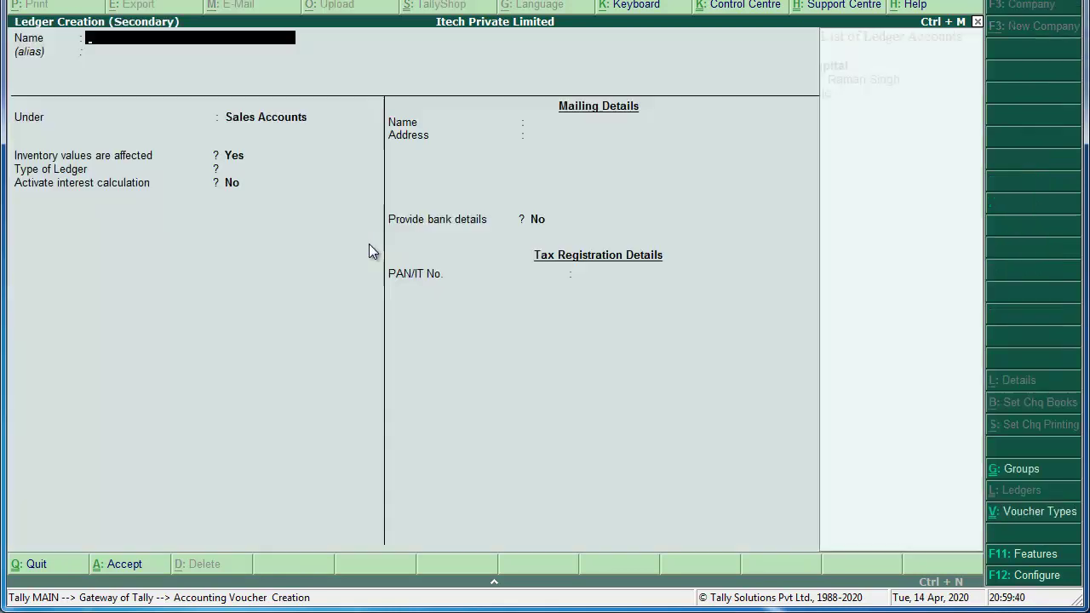
{"action": "type", "text": "Interest Fro d"}
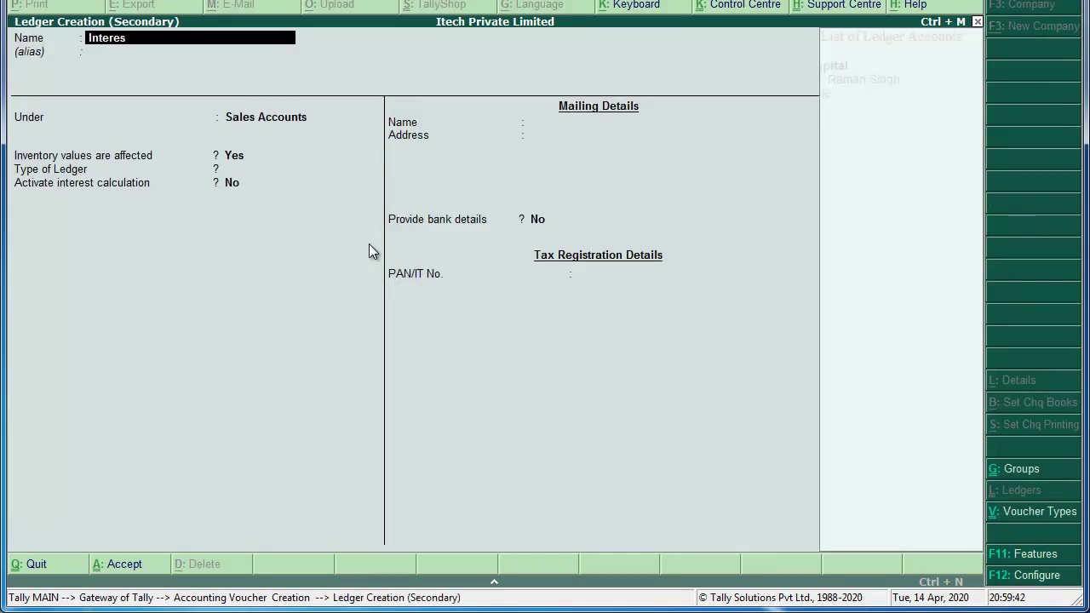
{"action": "key", "text": "BackSpace"}
{"action": "key", "text": "BackSpace"}
{"action": "type", "text": "m Debtor"}
{"action": "key", "text": "Return"}
{"action": "type", "text": "ind"}
{"action": "key", "text": "space"}
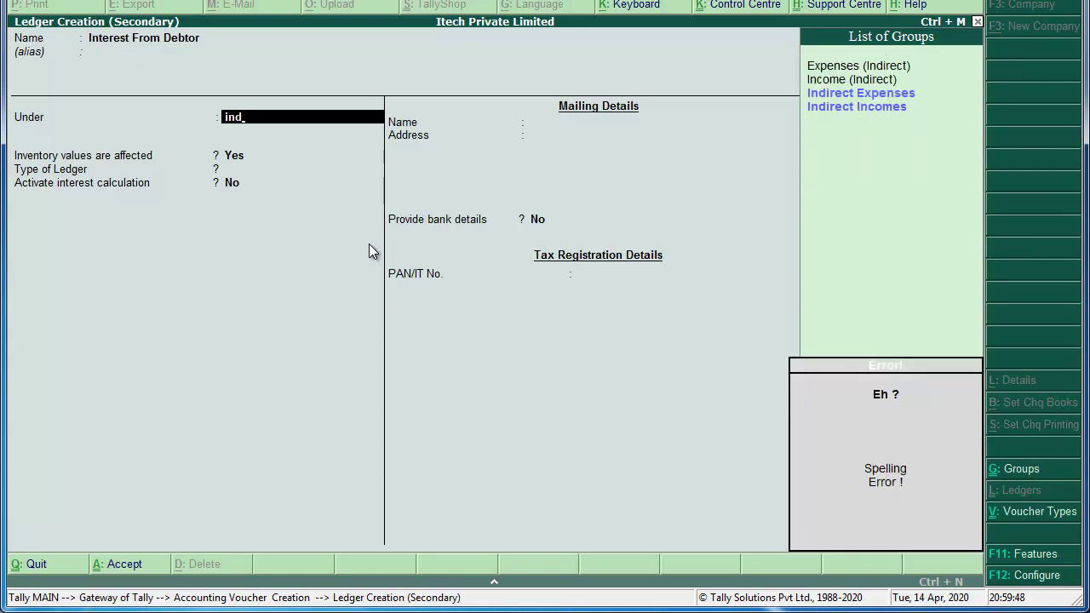
{"action": "key", "text": "Down"}
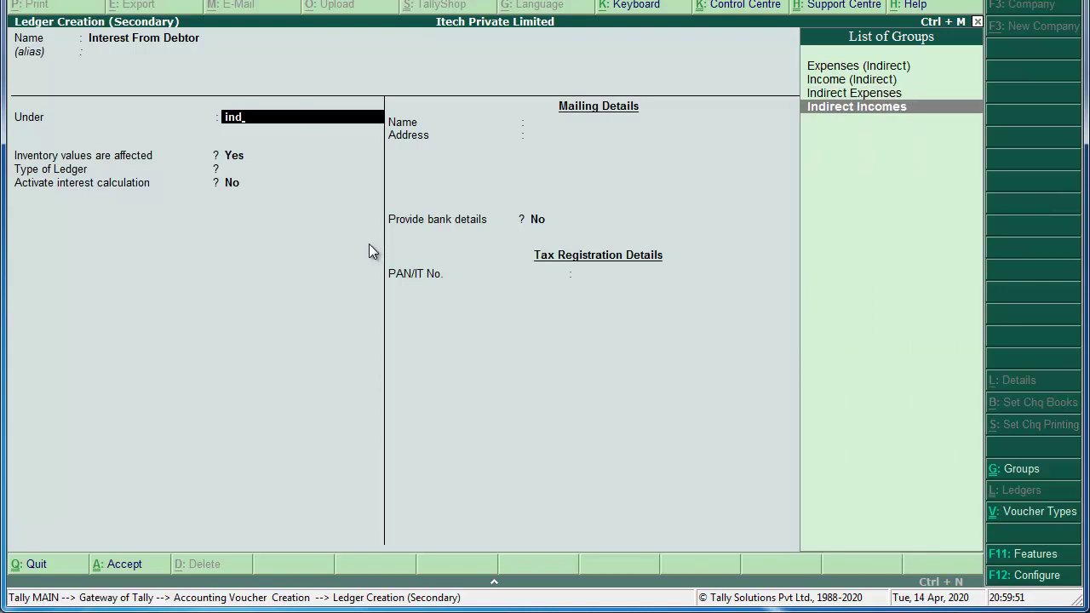
{"action": "key", "text": "Return"}
{"action": "key", "text": "Return"}
{"action": "key", "text": "Return"}
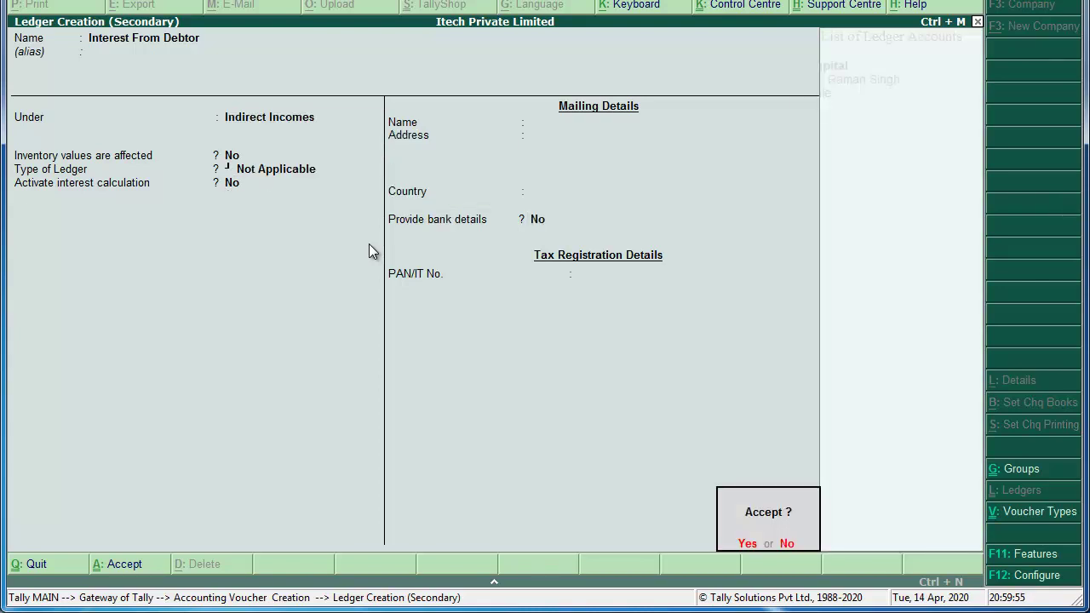
{"action": "key", "text": "Return"}
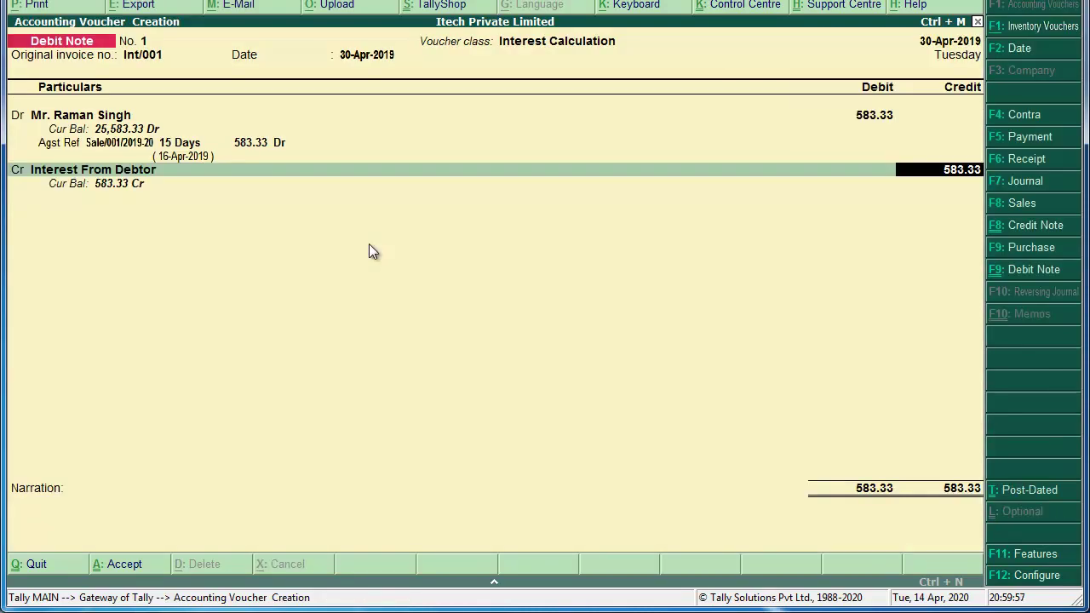
{"action": "key", "text": "Return"}
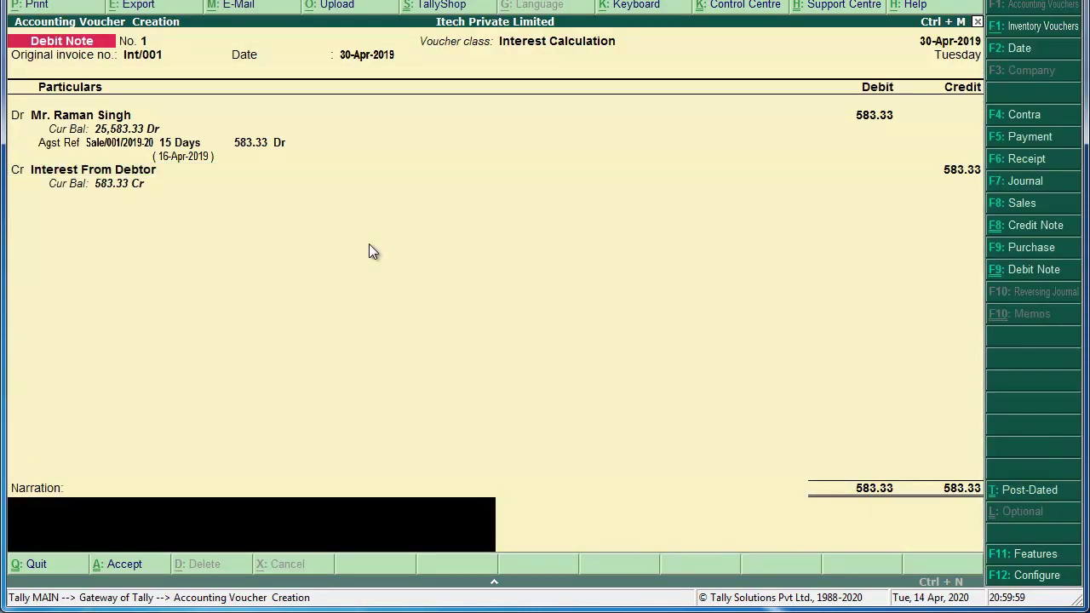
Enter the narration "Being interest charged due to late payment @ 5%.", save the debit note and return to the Gateway of Tally
{"action": "type", "text": "Being interest charged due to late"}
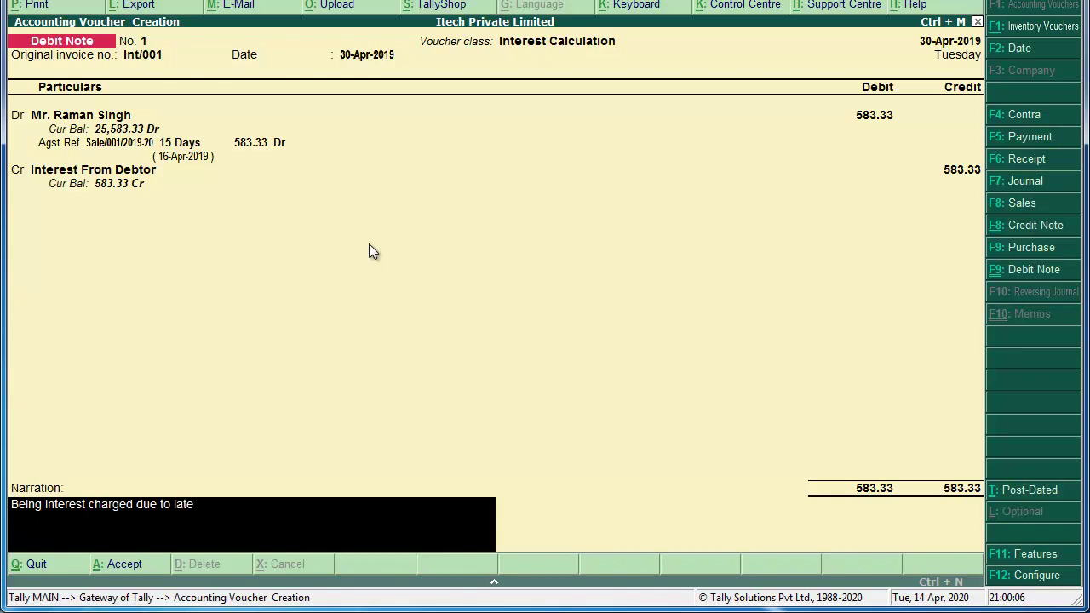
{"action": "type", "text": " payment @ 5%"}
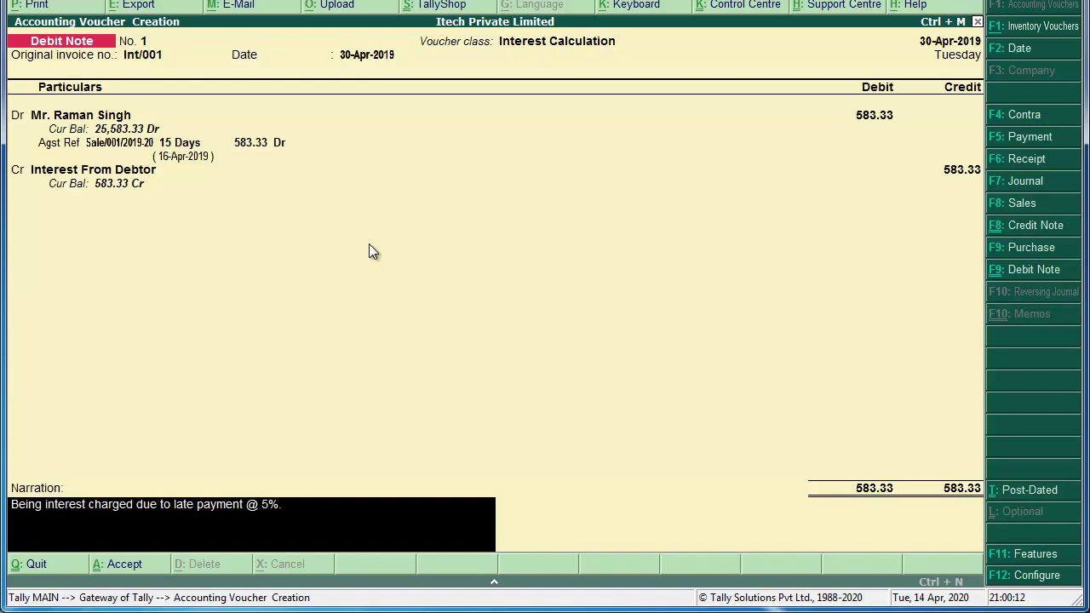
{"action": "type", "text": "."}
{"action": "key", "text": "Return"}
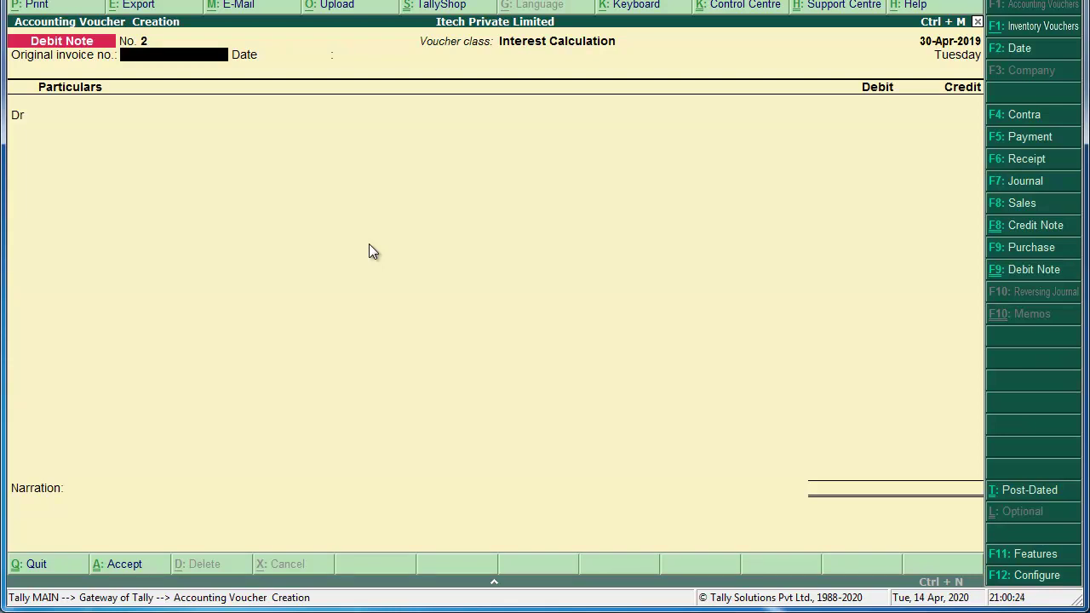
{"action": "key", "text": "Escape"}
{"action": "key", "text": "Return"}
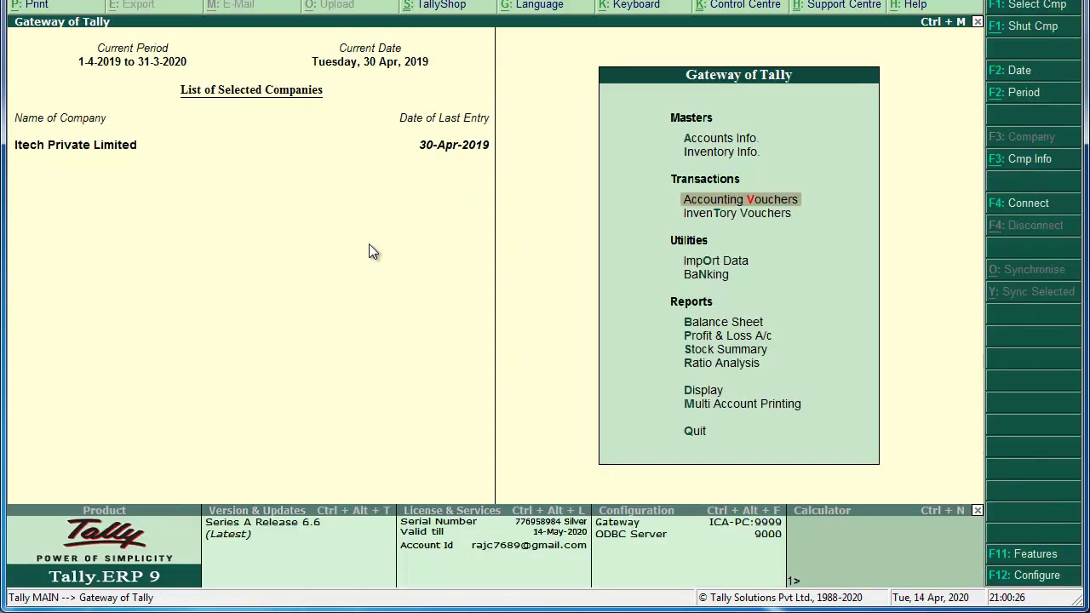
Display the customer's ledger from the account books to examine the sale and interest entries
{"action": "key", "text": "Down"}
{"action": "key", "text": "Down"}
{"action": "key", "text": "Down"}
{"action": "key", "text": "Down"}
{"action": "key", "text": "Down"}
{"action": "key", "text": "Down"}
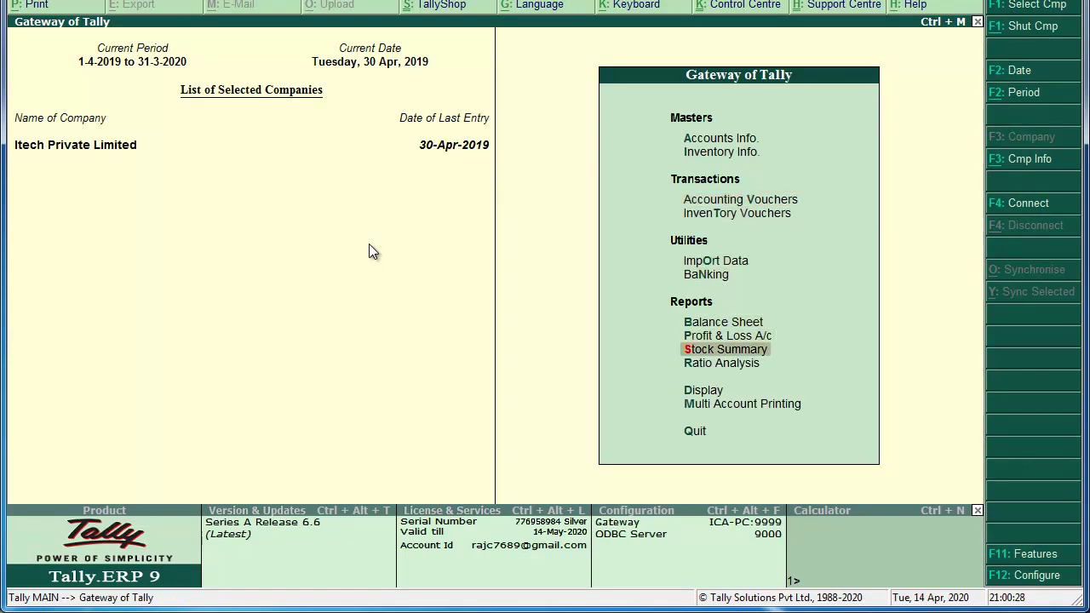
{"action": "key", "text": "Down"}
{"action": "key", "text": "Down"}
{"action": "key", "text": "Return"}
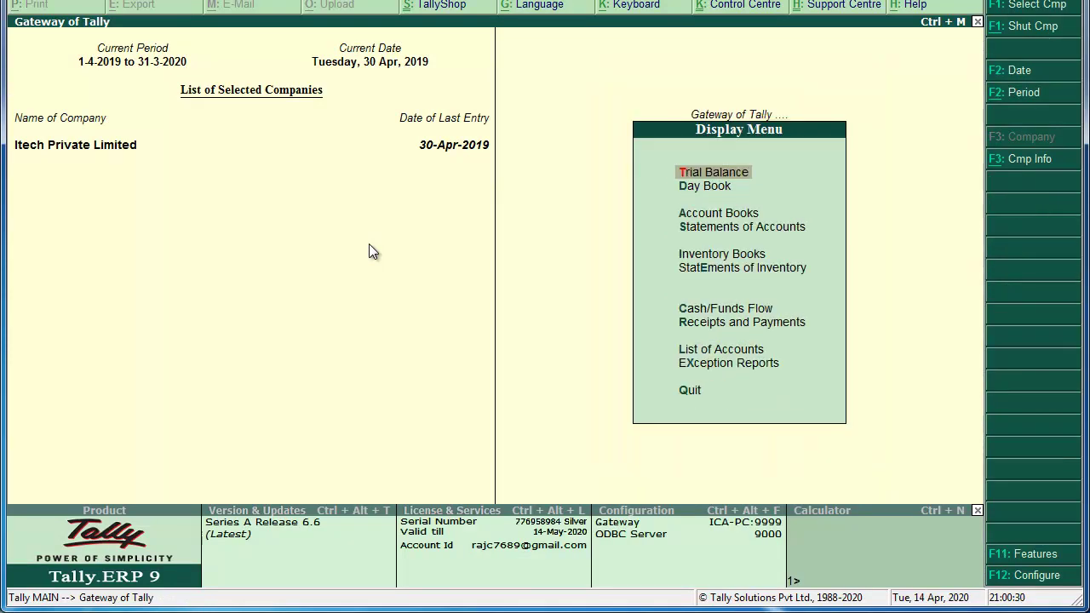
{"action": "key", "text": "Down"}
{"action": "key", "text": "Down"}
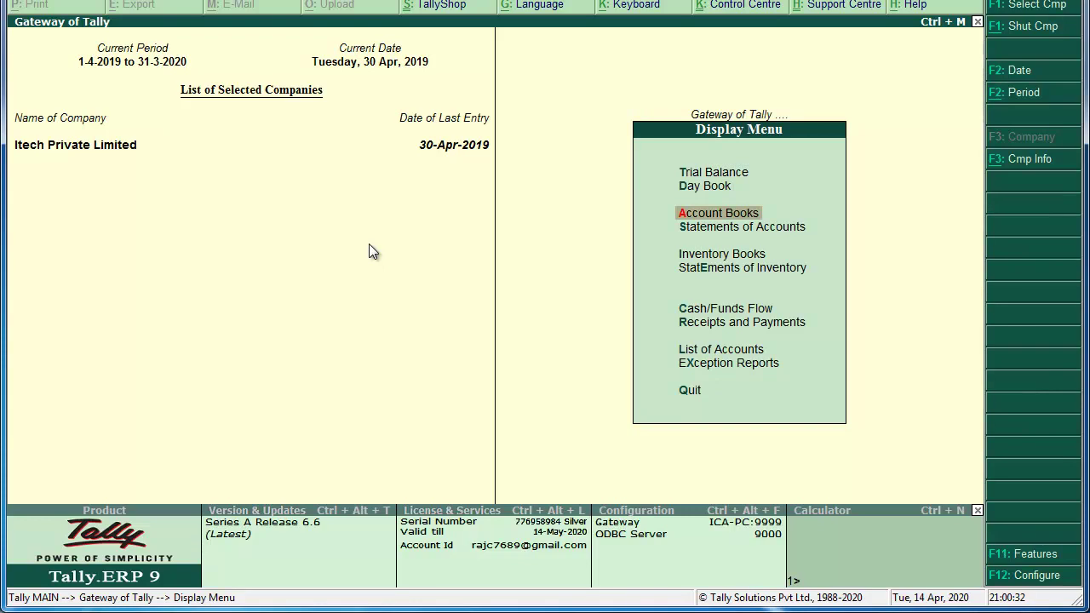
{"action": "key", "text": "Return"}
{"action": "key", "text": "Down"}
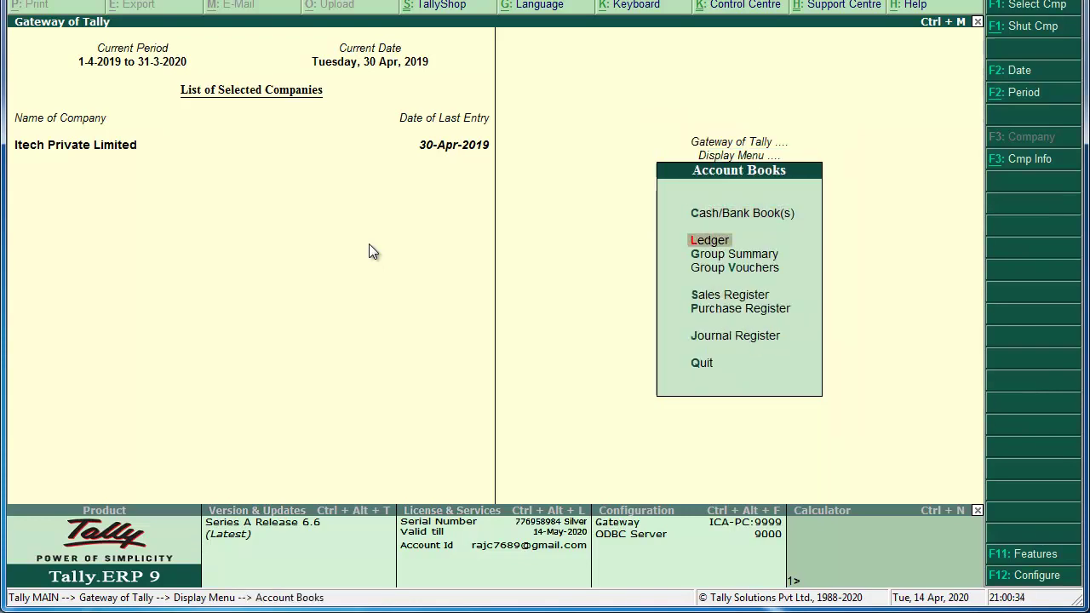
{"action": "key", "text": "Return"}
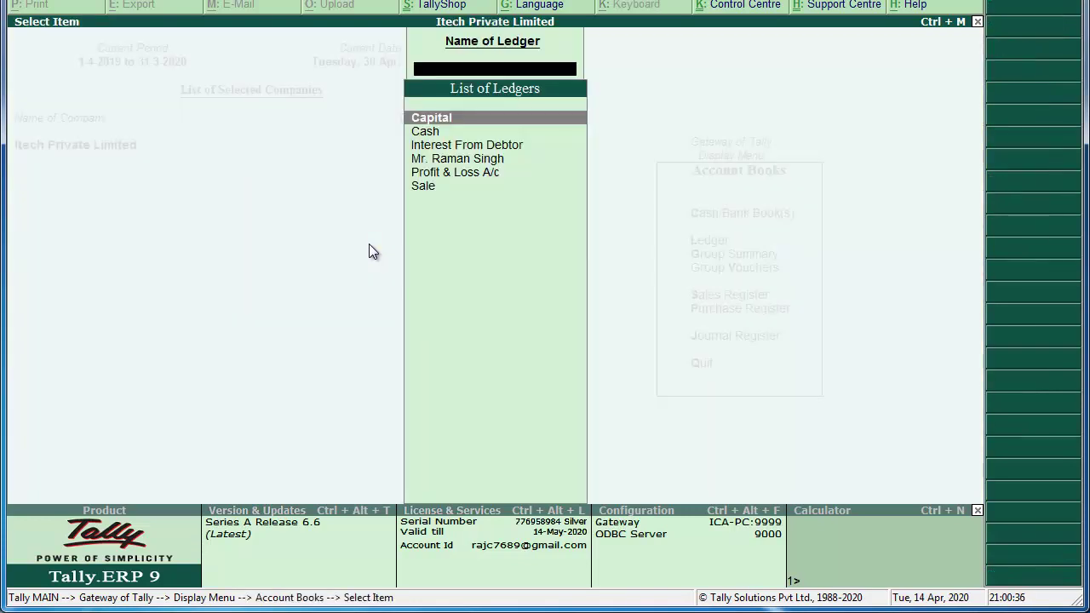
{"action": "key", "text": "Down"}
{"action": "key", "text": "Down"}
{"action": "key", "text": "Down"}
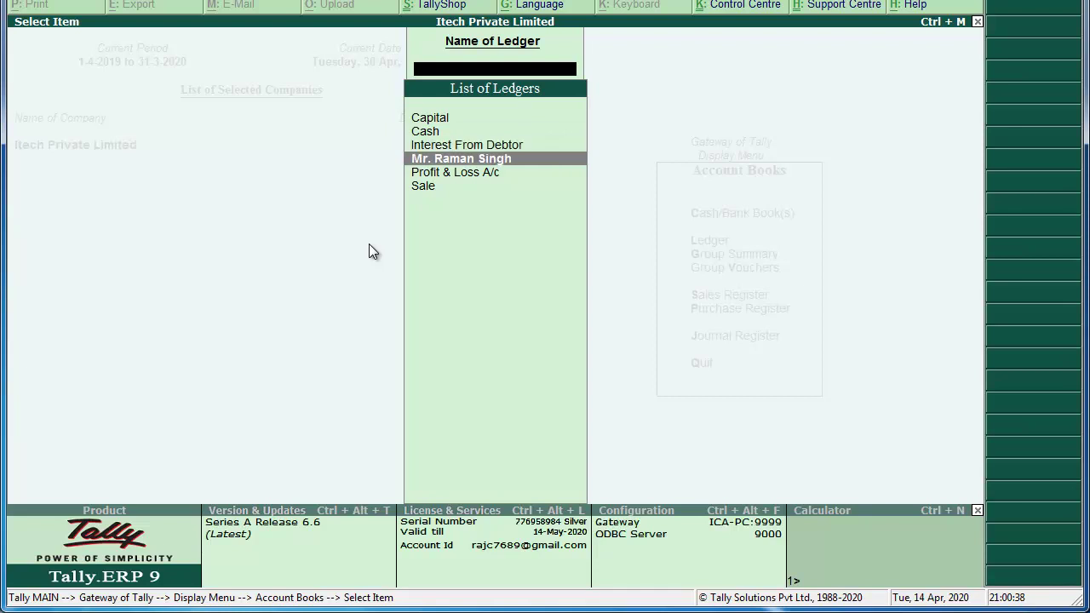
{"action": "key", "text": "Return"}
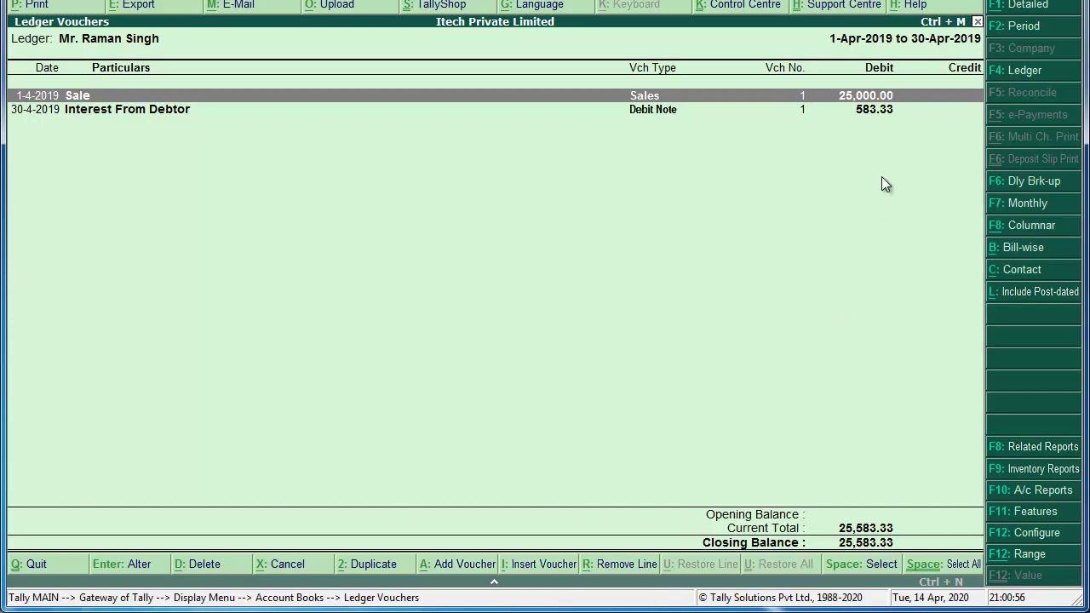
Close the customer's ledger report and return to the Gateway of Tally
{"action": "key", "text": "Escape"}
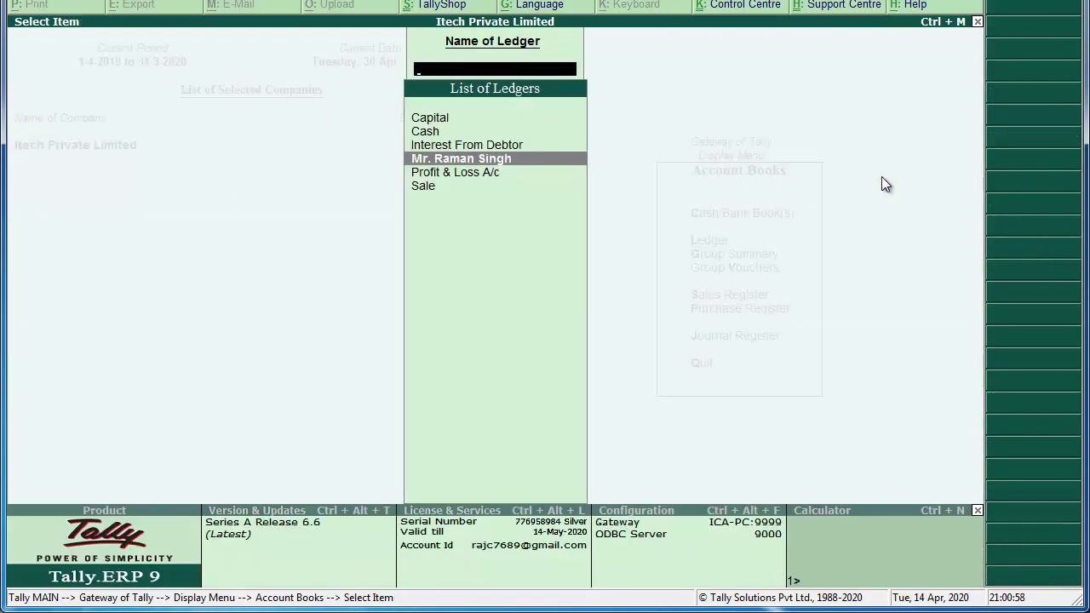
{"action": "key", "text": "Escape"}
{"action": "key", "text": "Escape"}
{"action": "key", "text": "Escape"}
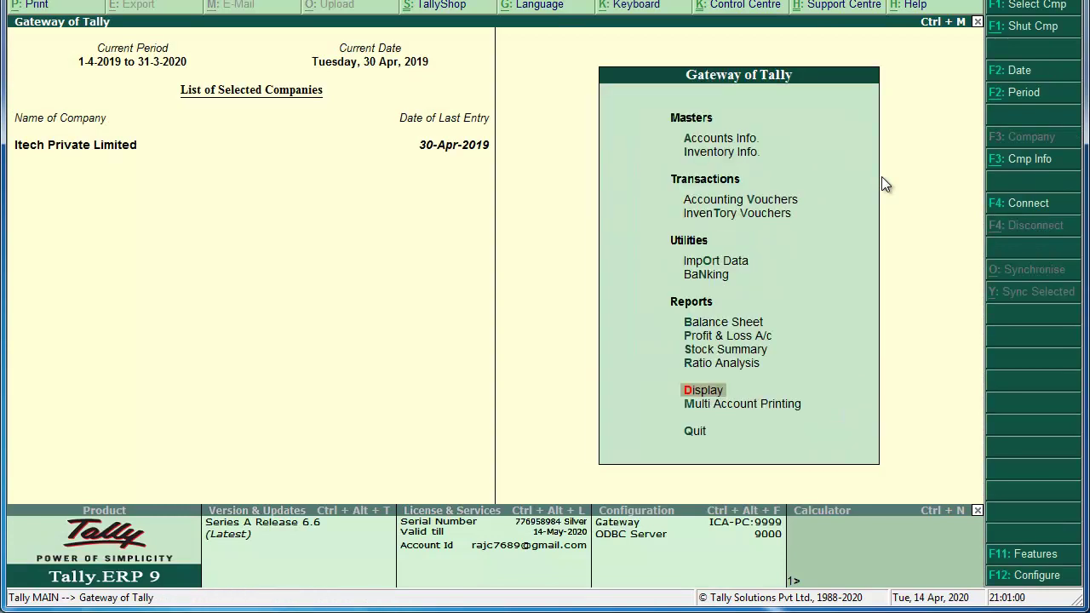
{"action": "key", "text": "Escape"}
{"action": "key", "text": "Escape"}
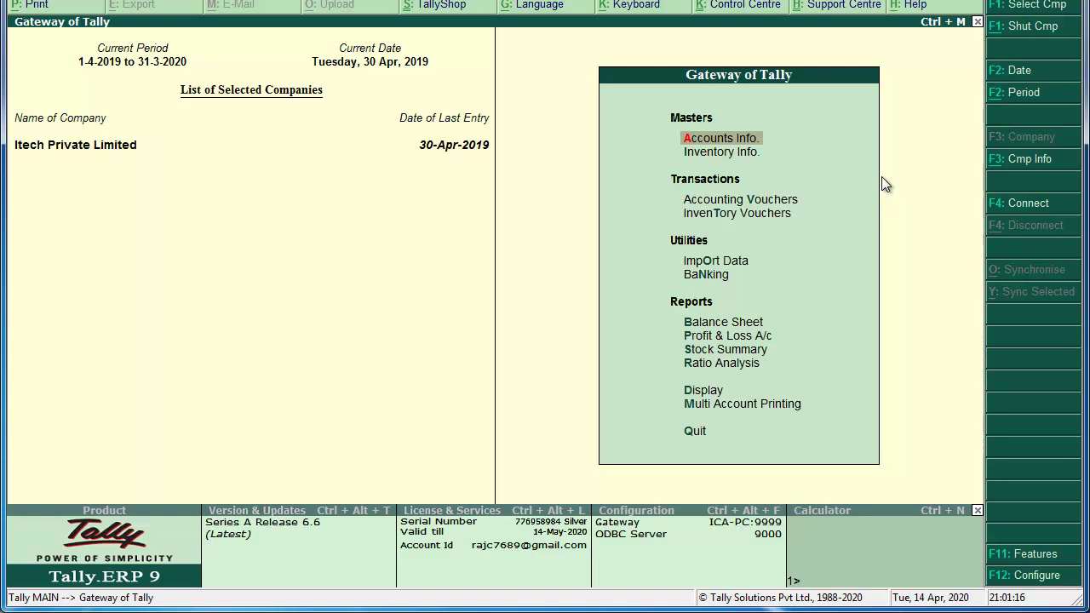
Start a Receipt accounting voucher and credit the customer's ledger with 25583.33 against bill Sale/001/2019-20
{"action": "key", "text": "Down"}
{"action": "key", "text": "Down"}
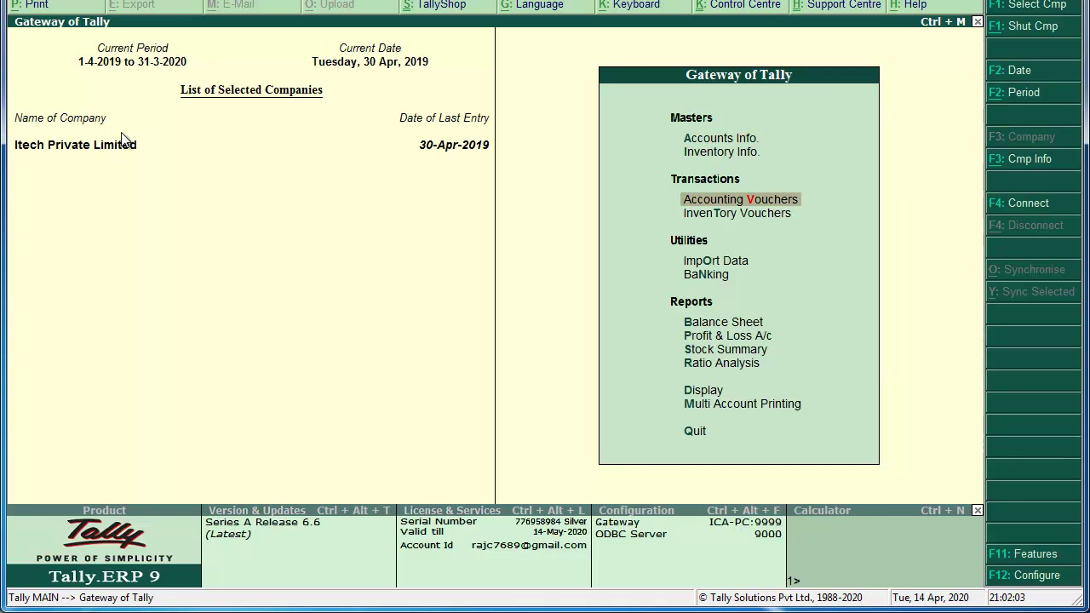
{"action": "key", "text": "Return"}
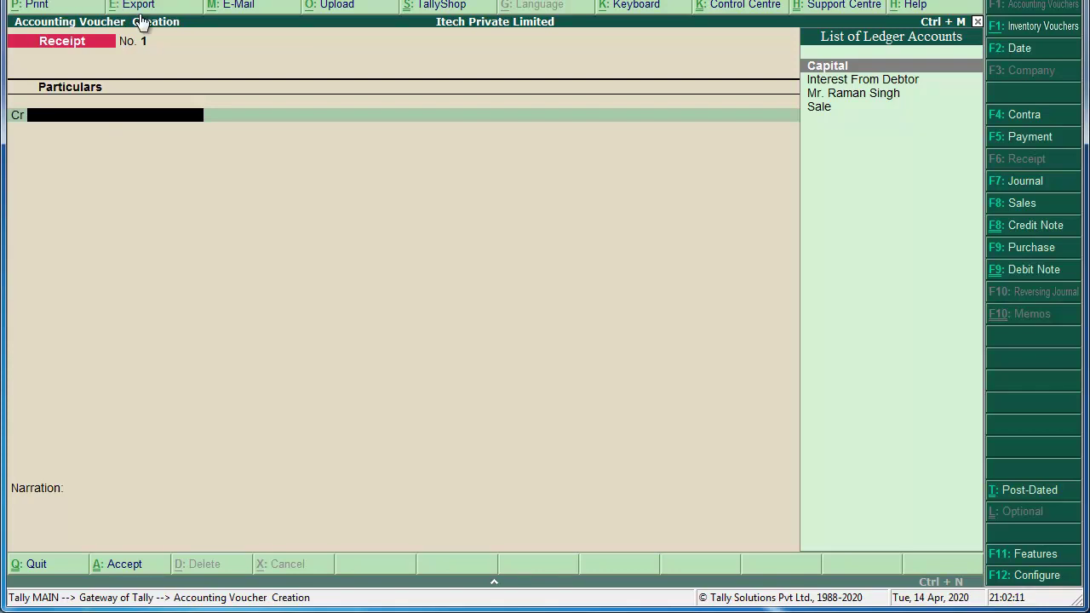
{"action": "key", "text": "Down"}
{"action": "key", "text": "Down"}
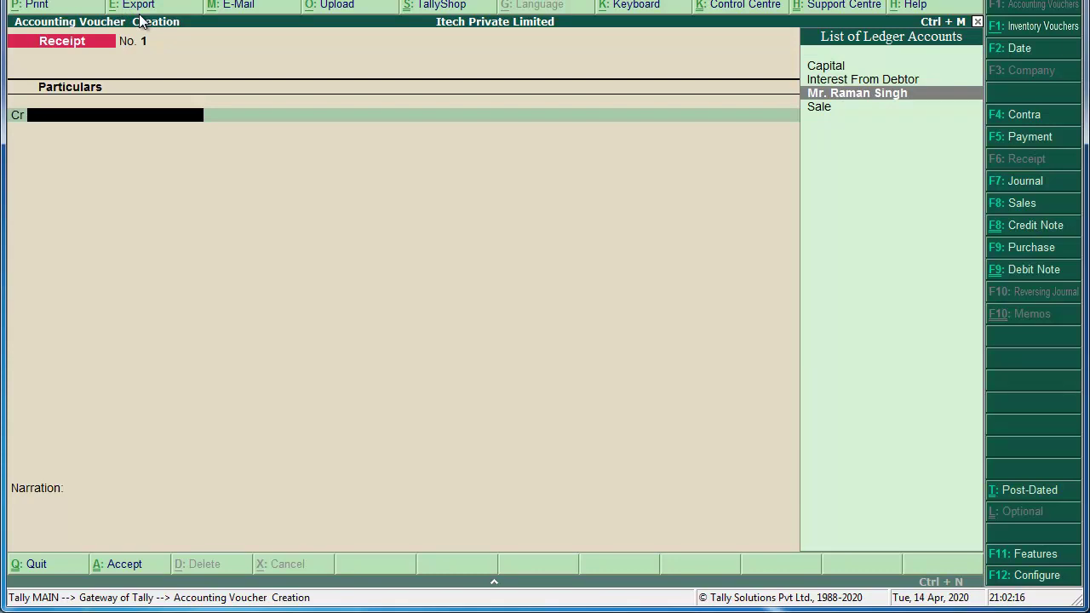
{"action": "key", "text": "Return"}
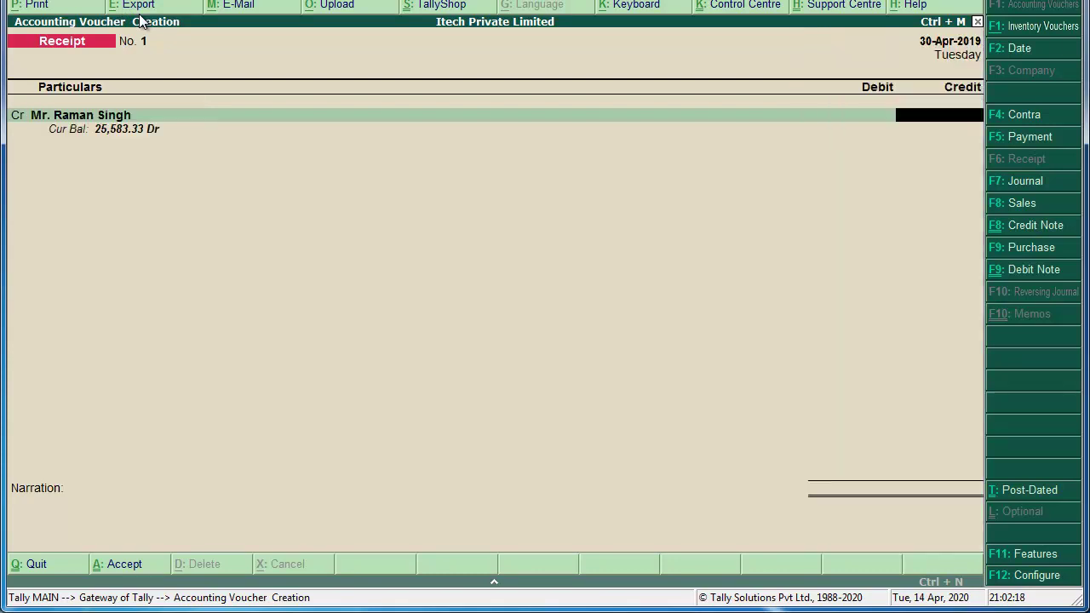
{"action": "type", "text": "25,583.33"}
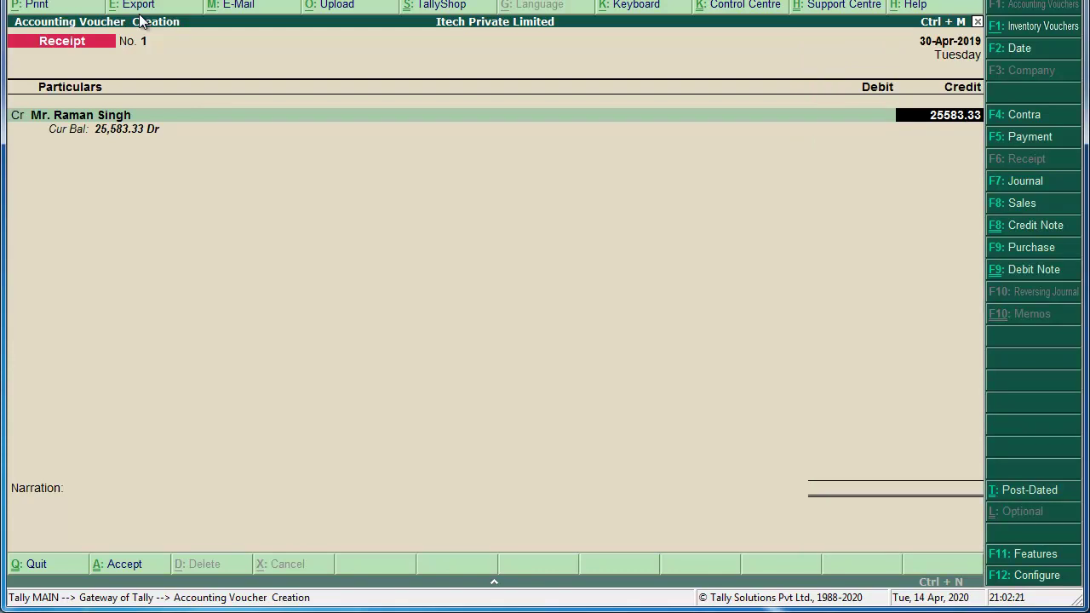
{"action": "key", "text": "Return"}
{"action": "key", "text": "Return"}
{"action": "key", "text": "Return"}
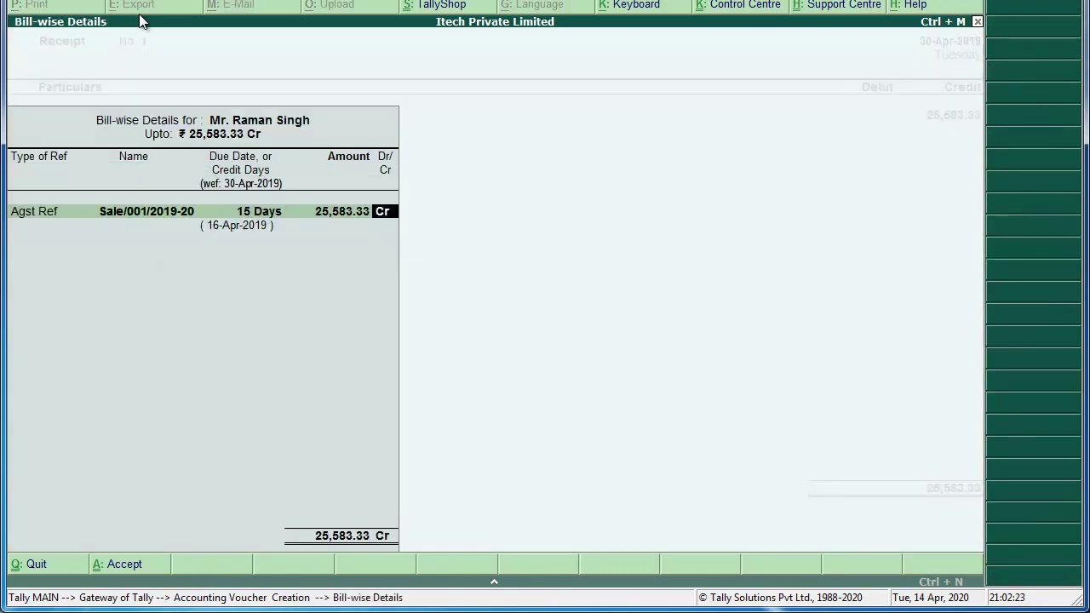
{"action": "key", "text": "Return"}
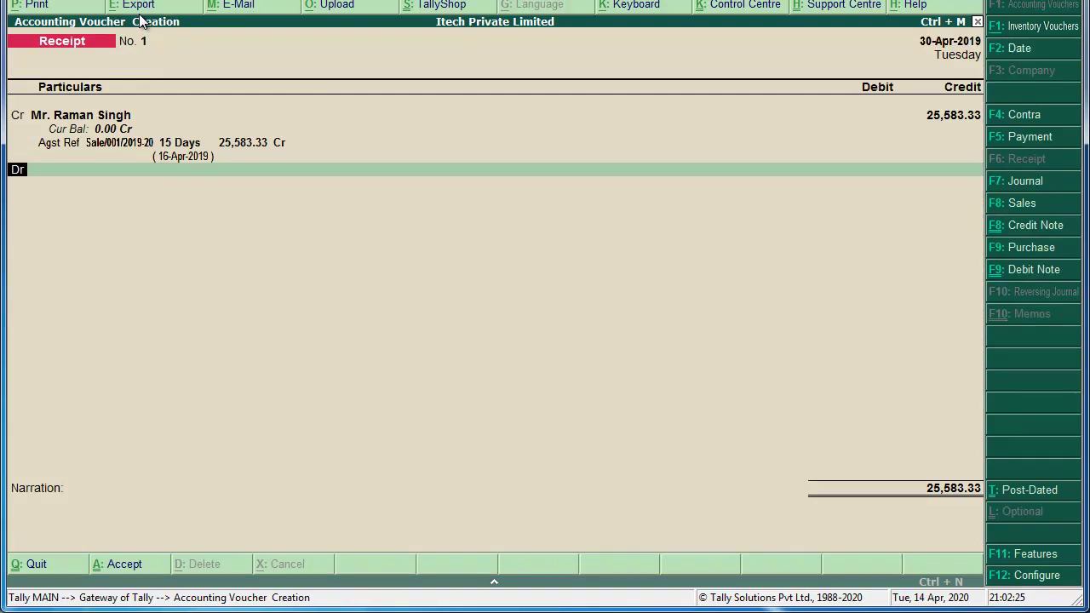
Debit the Cash ledger with the full receipt amount
{"action": "key", "text": "Return"}
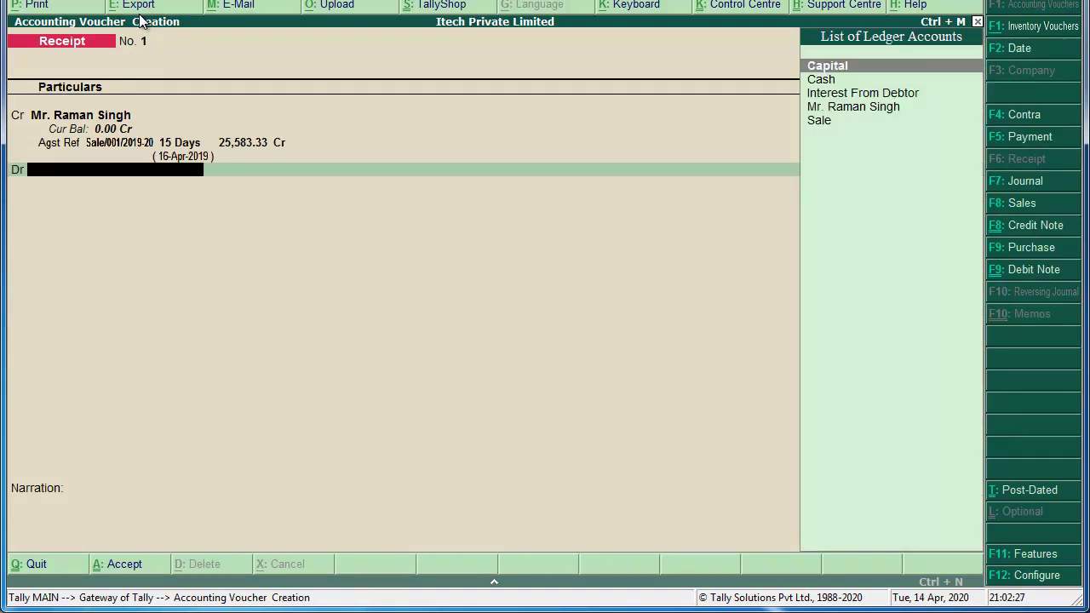
{"action": "key", "text": "Down"}
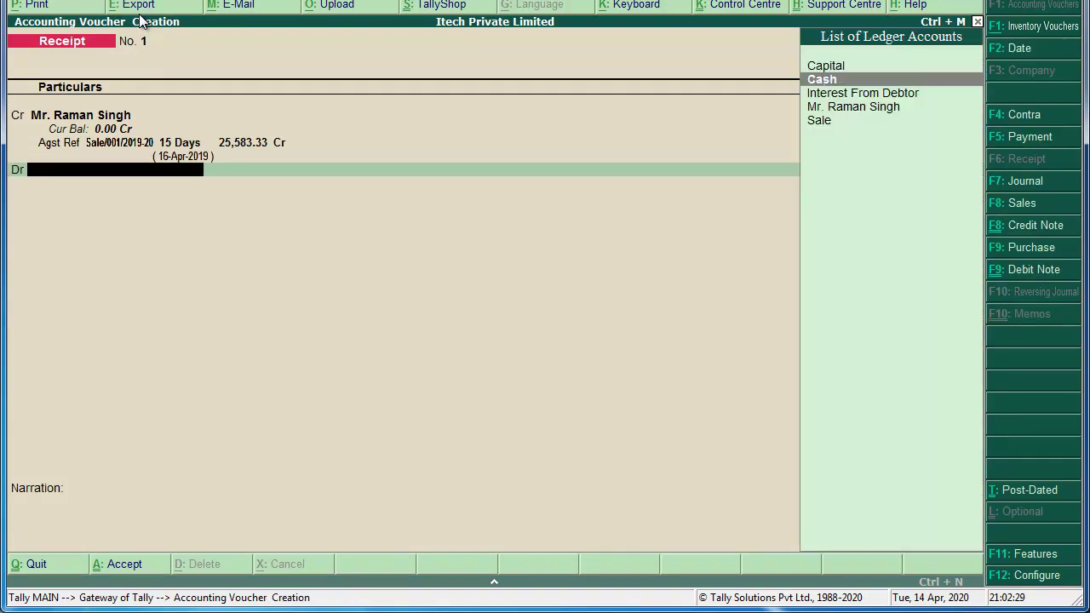
{"action": "key", "text": "Return"}
{"action": "key", "text": "Return"}
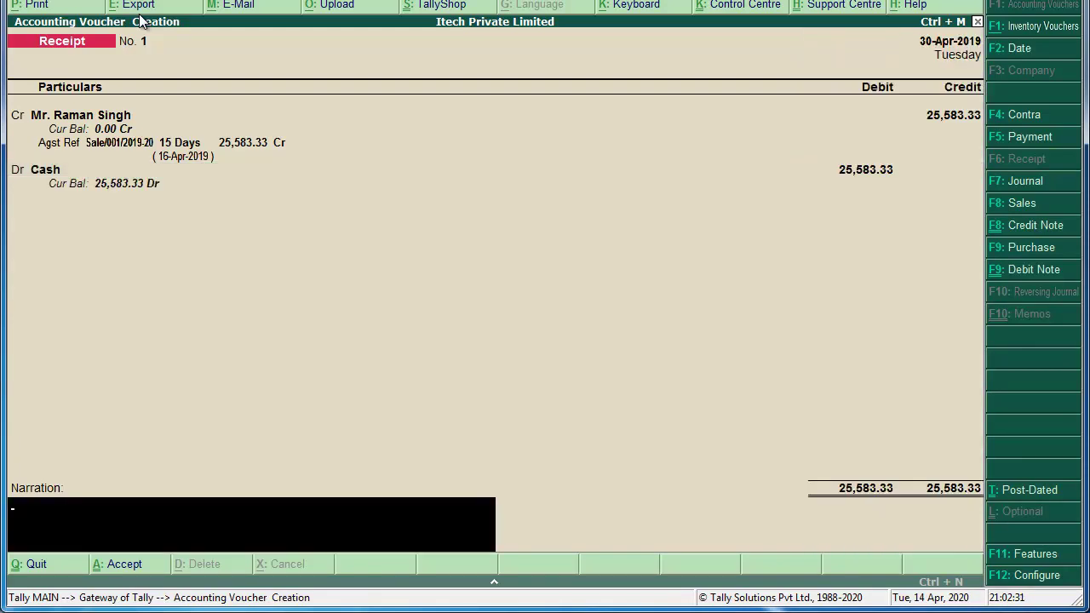
Add a narration stating the amount was received from the customer with interest, save the Receipt voucher, and return to the Gateway of Tally
{"action": "type", "text": "Being amount received from Mr. Ram"}
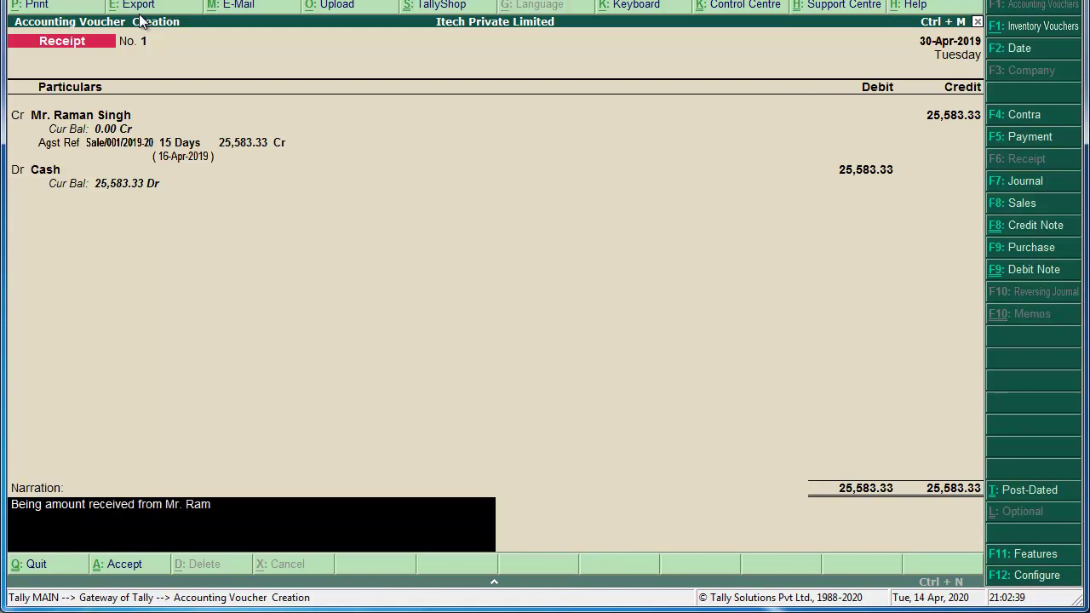
{"action": "type", "text": "an with Interest."}
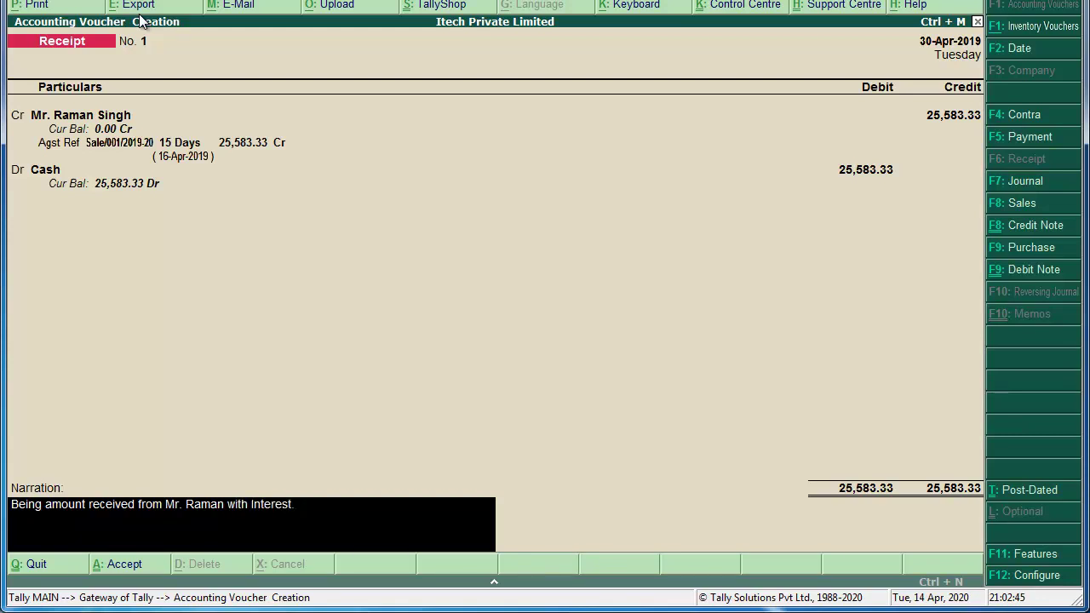
{"action": "key", "text": "Return"}
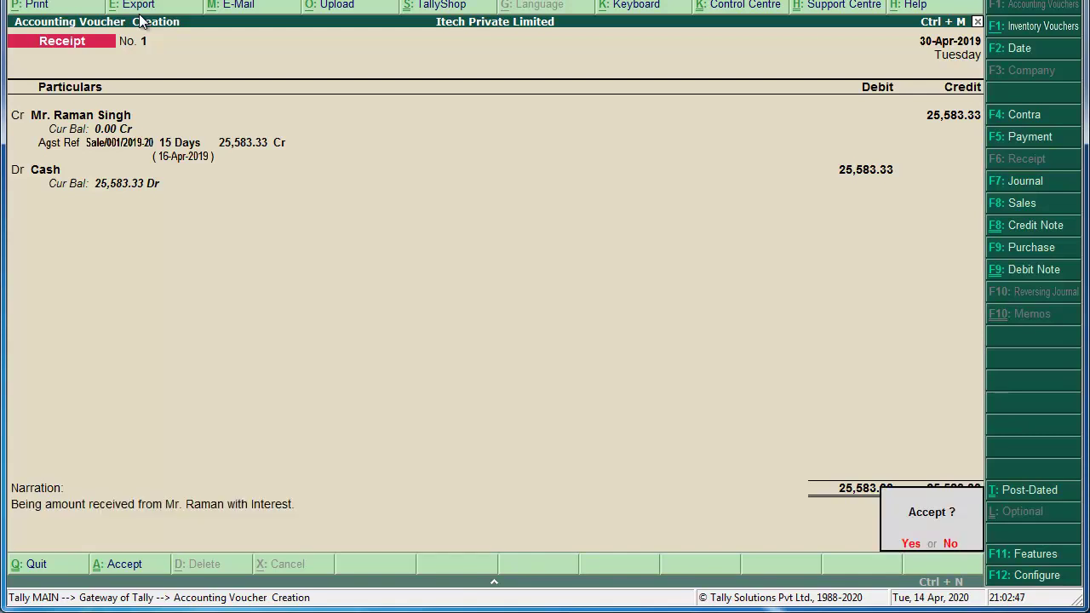
{"action": "key", "text": "Return"}
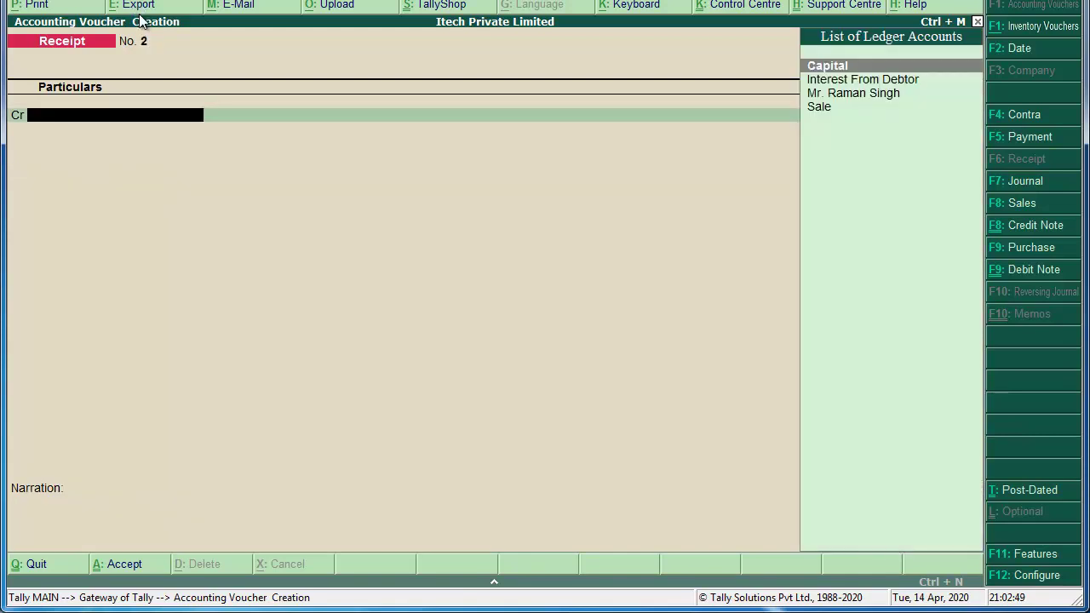
{"action": "key", "text": "Escape"}
{"action": "key", "text": "Escape"}
{"action": "key", "text": "Escape"}
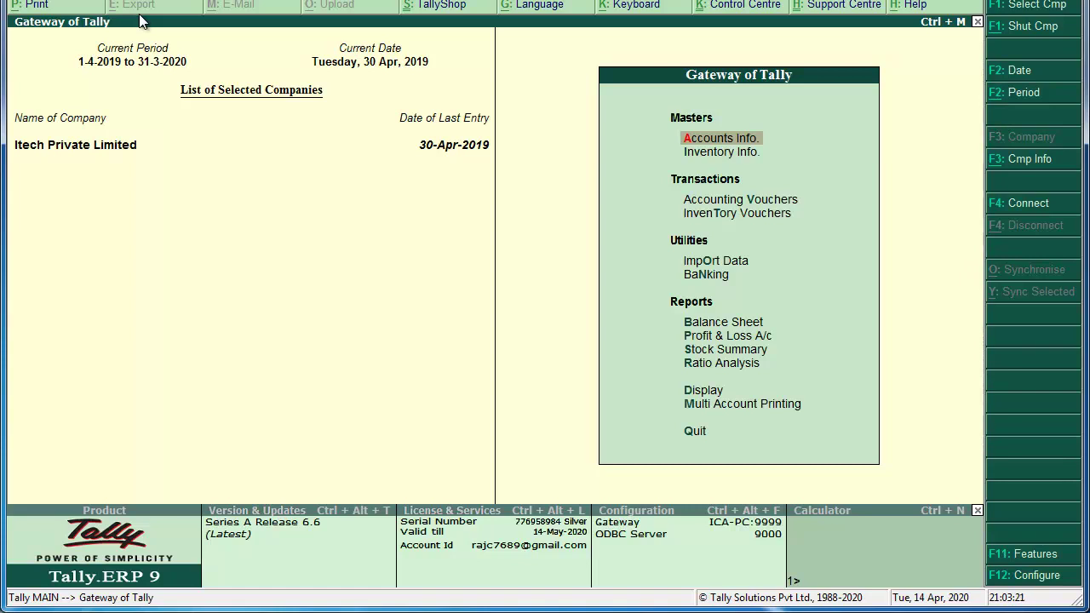
Display the customer's ledger vouchers from the account books to check the receipt against the sale and interest entries
{"action": "key", "text": "Up"}
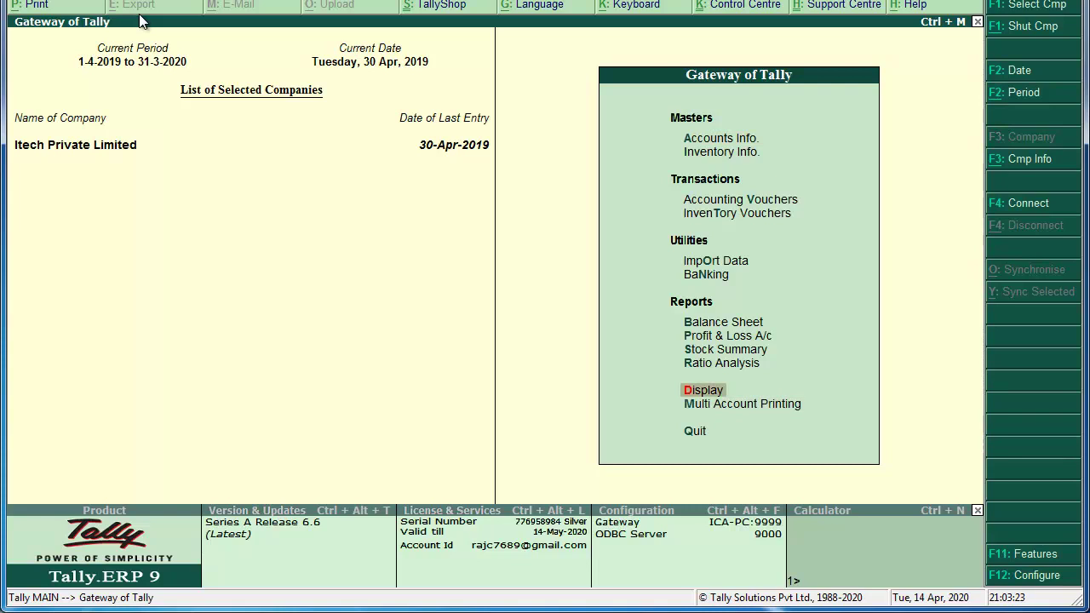
{"action": "key", "text": "Return"}
{"action": "key", "text": "Down"}
{"action": "key", "text": "Down"}
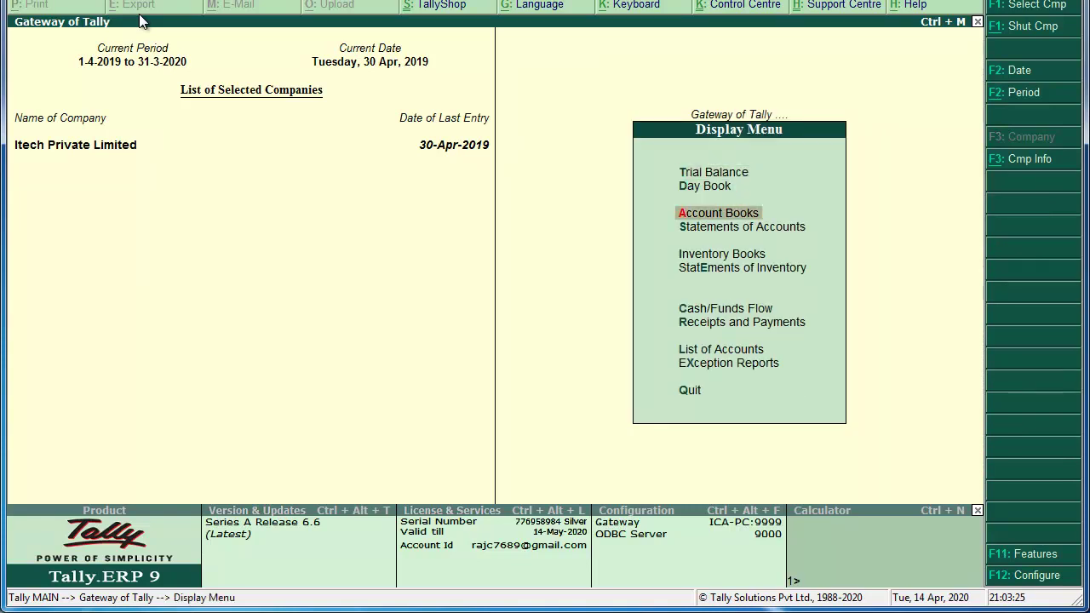
{"action": "key", "text": "Return"}
{"action": "key", "text": "Down"}
{"action": "key", "text": "Down"}
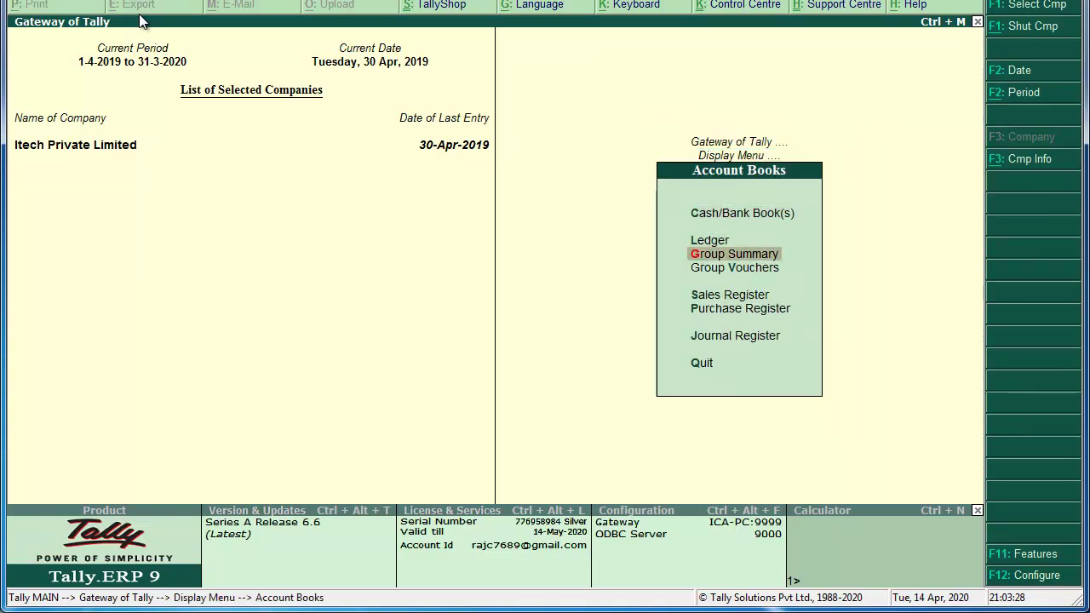
{"action": "key", "text": "Up"}
{"action": "key", "text": "Return"}
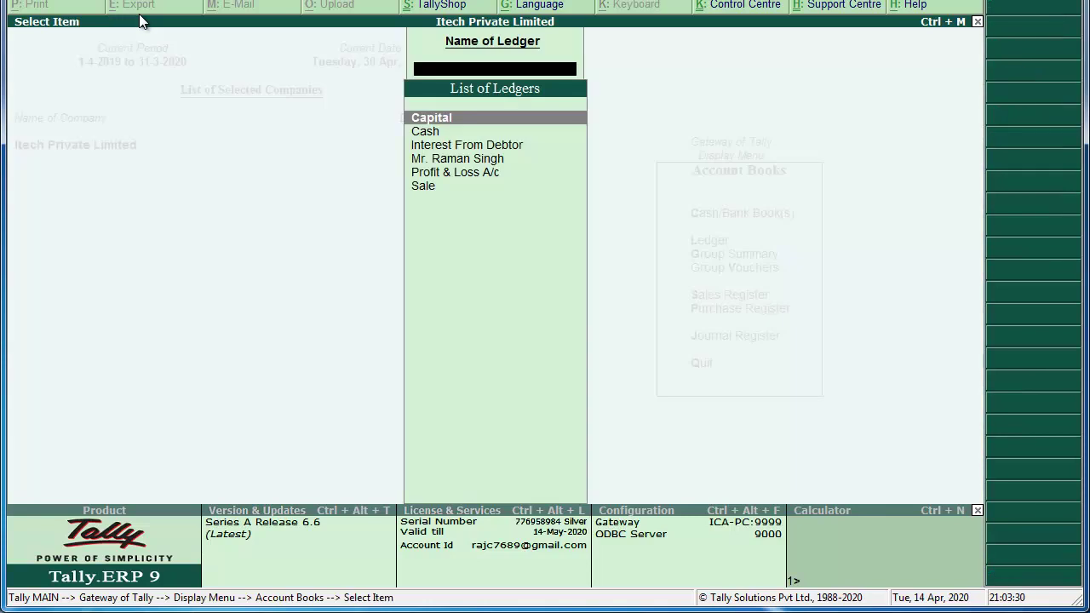
{"action": "key", "text": "Down"}
{"action": "key", "text": "Down"}
{"action": "key", "text": "Down"}
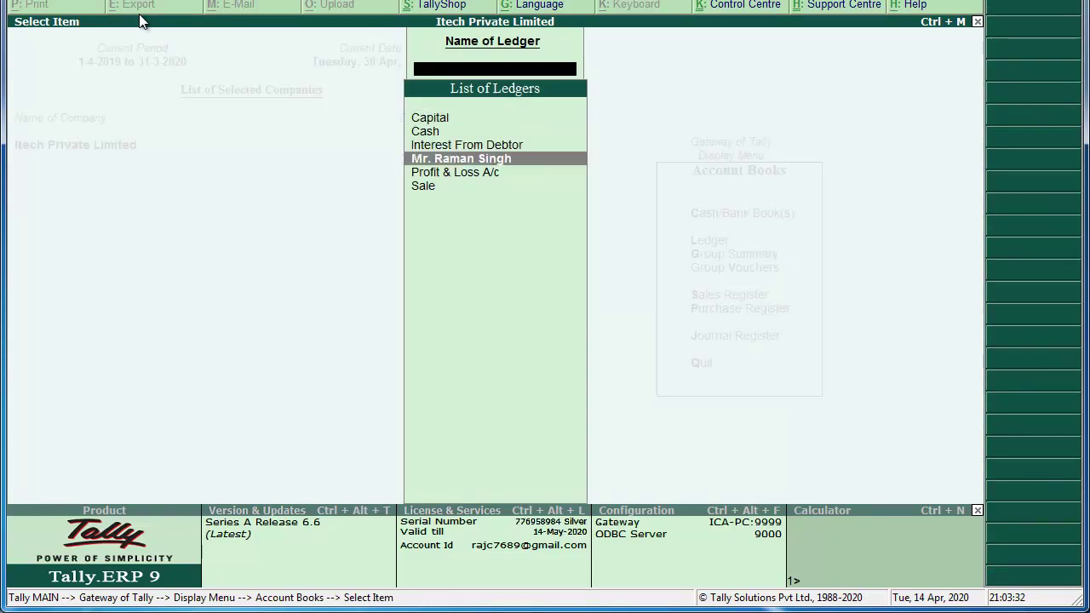
{"action": "key", "text": "Return"}
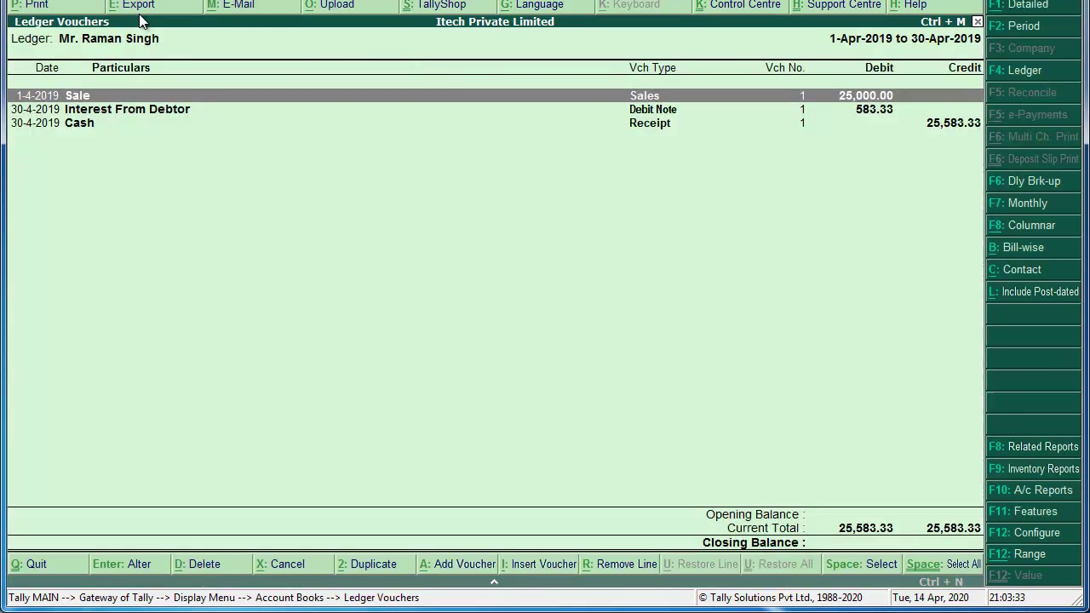